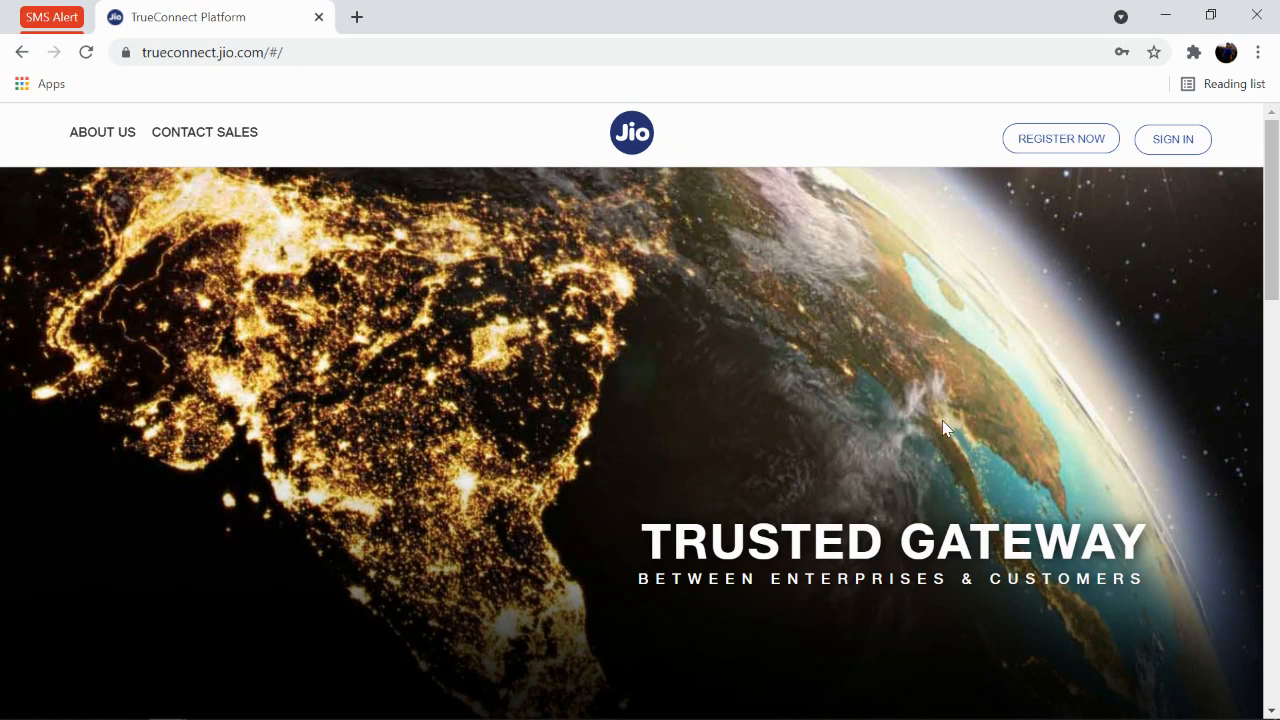
Start a new entity registration with REGISTER NOW on the TrueConnect home page.
click(1061, 136)
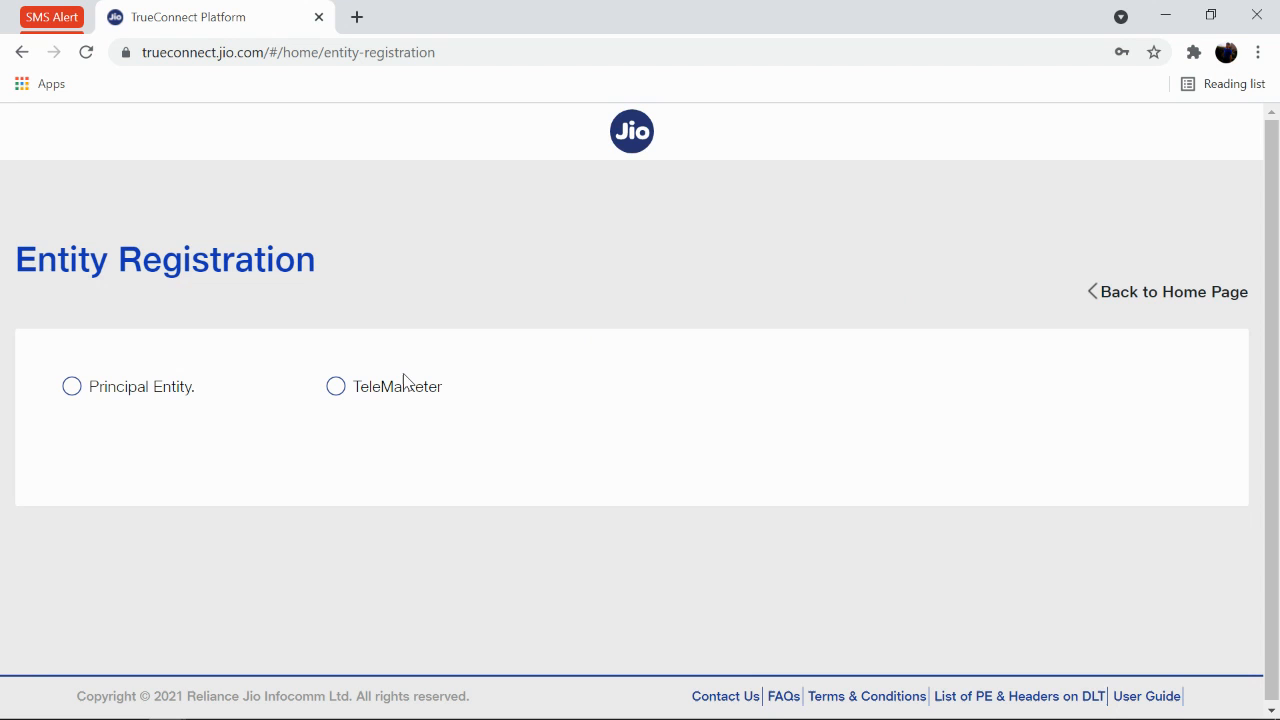
Register as a Principal Entity that is not already registered.
click(93, 390)
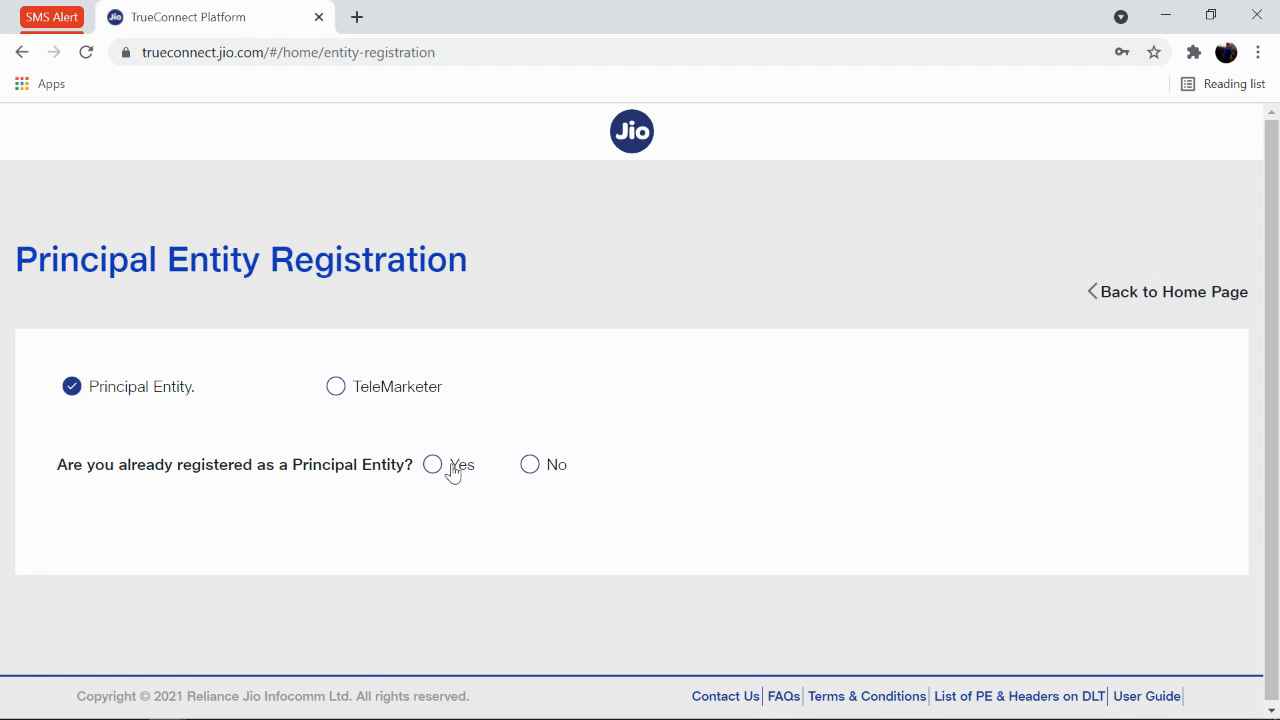
click(530, 466)
scroll(529, 470, down, 1)
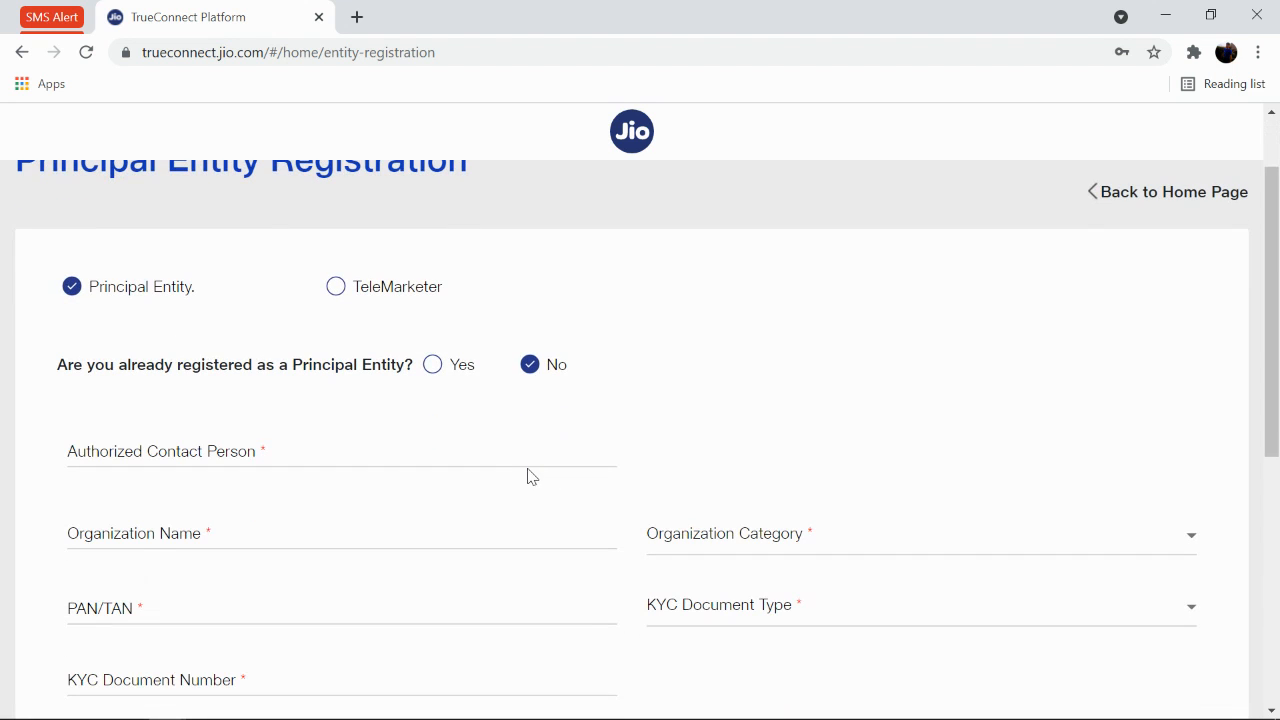
Enter the authorized contact person's name and organization 'Cozy Vision technologes Pvt ltd', fixing its last letter.
click(357, 454)
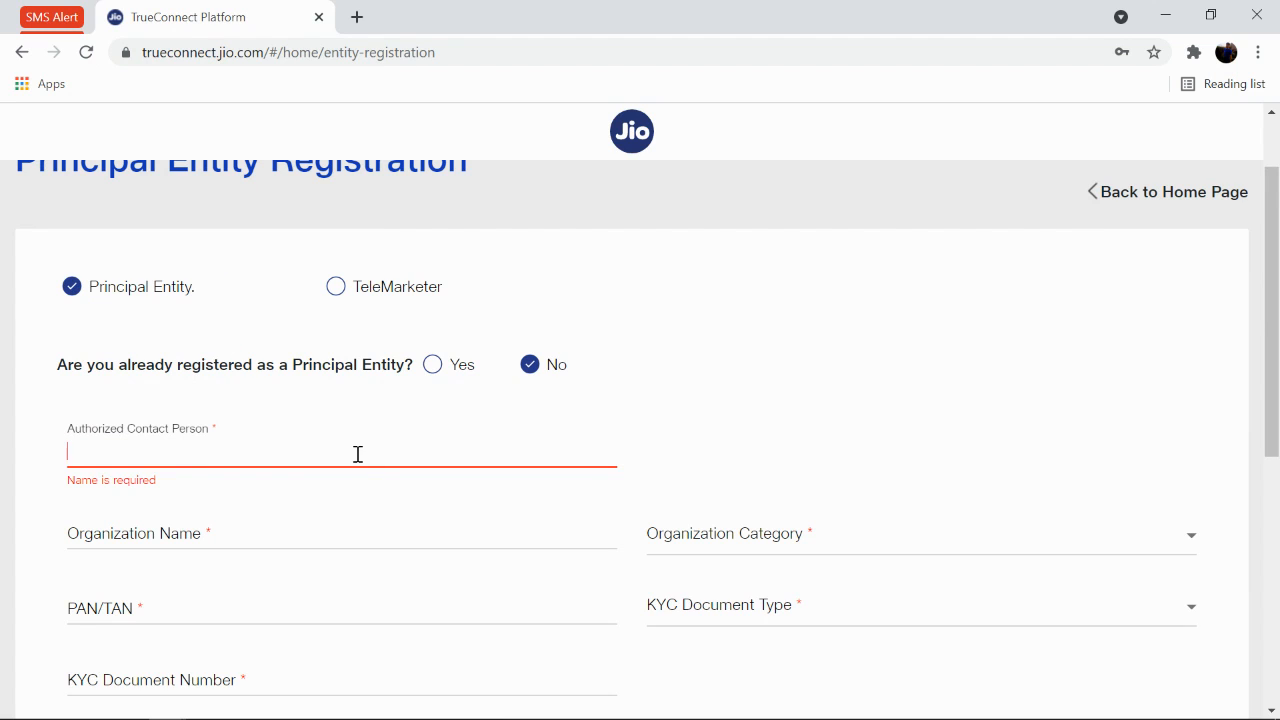
key(Tab)
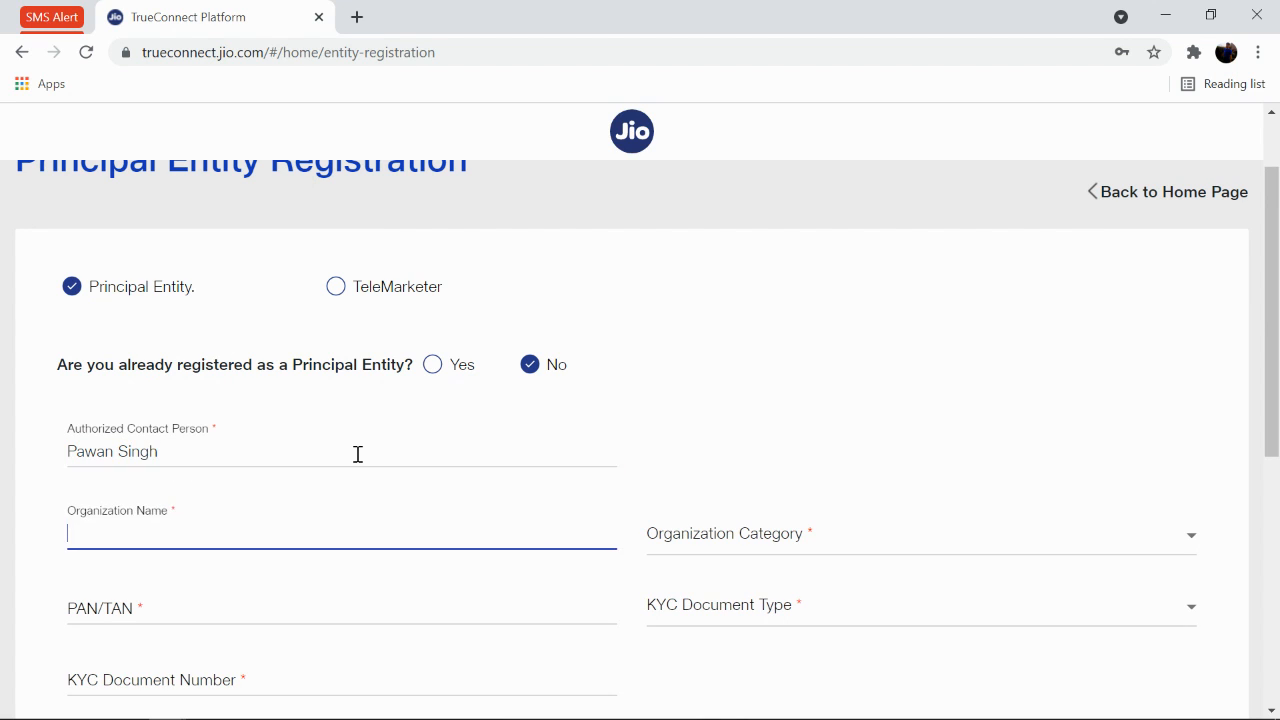
text(Cozy Vision technologes Pvt lts)
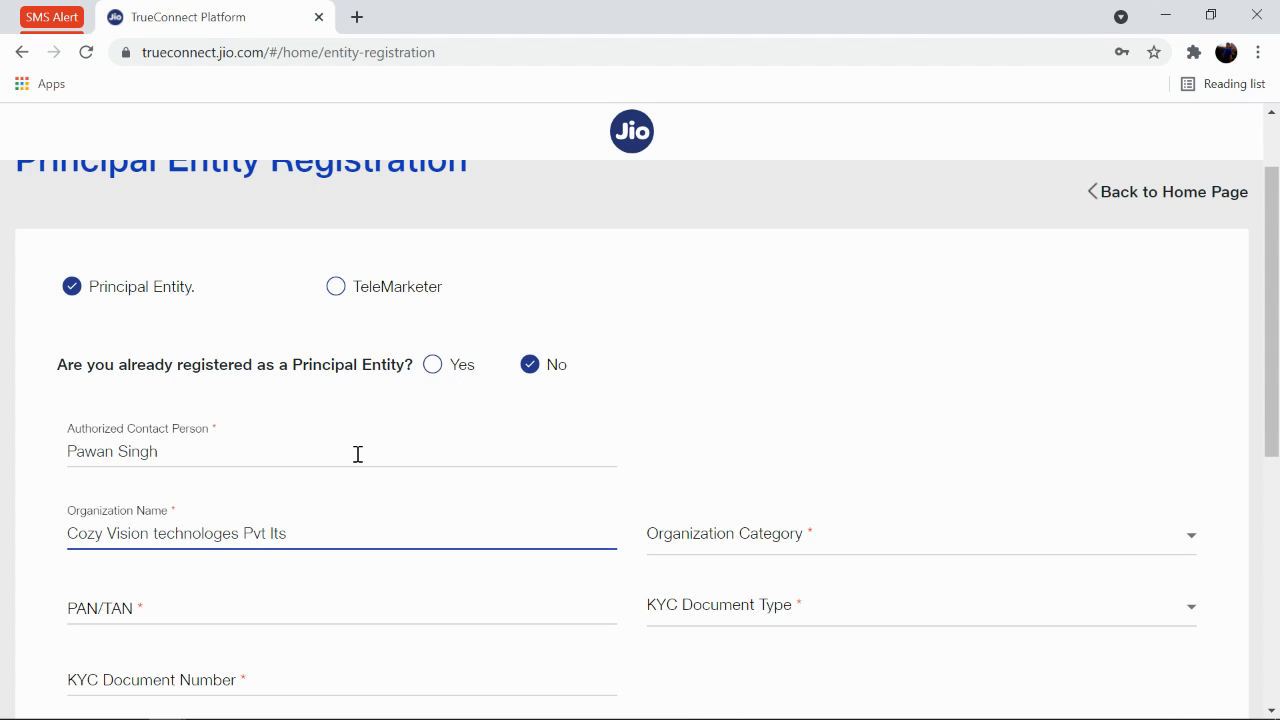
key(BackSpace)
text(d)
scroll(795, 540, down, 1)
Set Organization Category to Non Government and Organization Type to Private Limited Company.
click(785, 450)
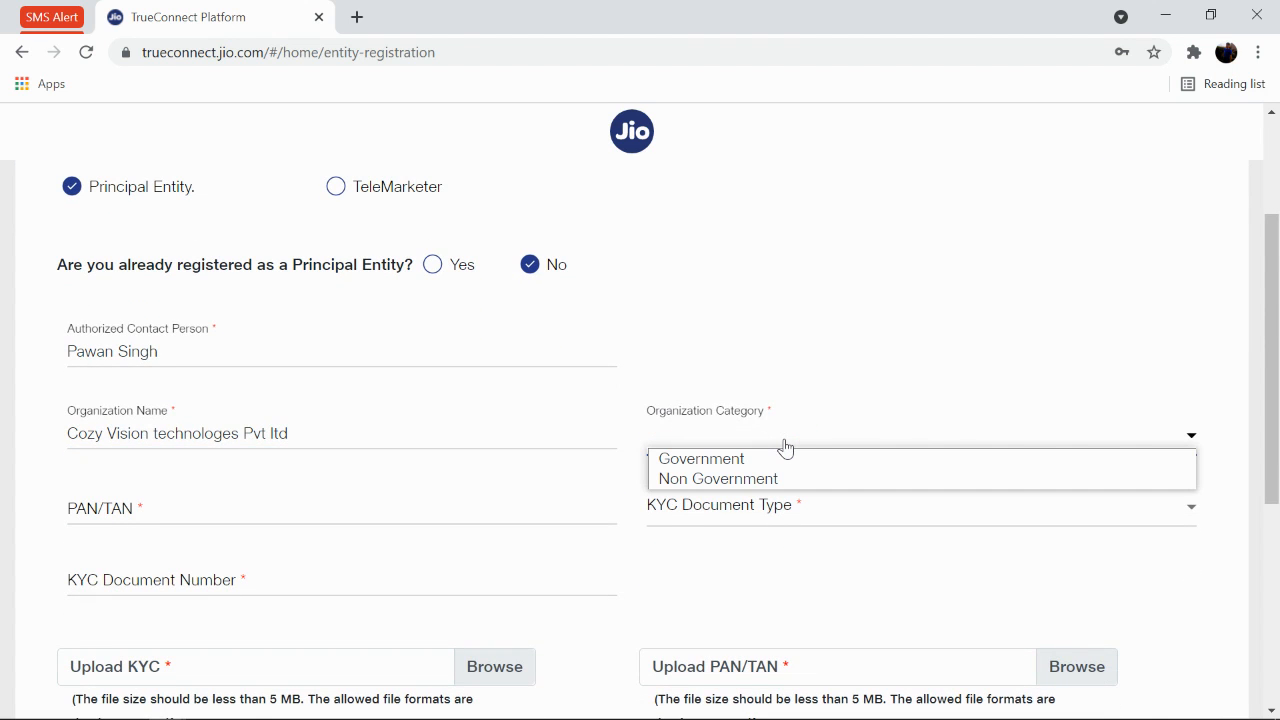
click(777, 479)
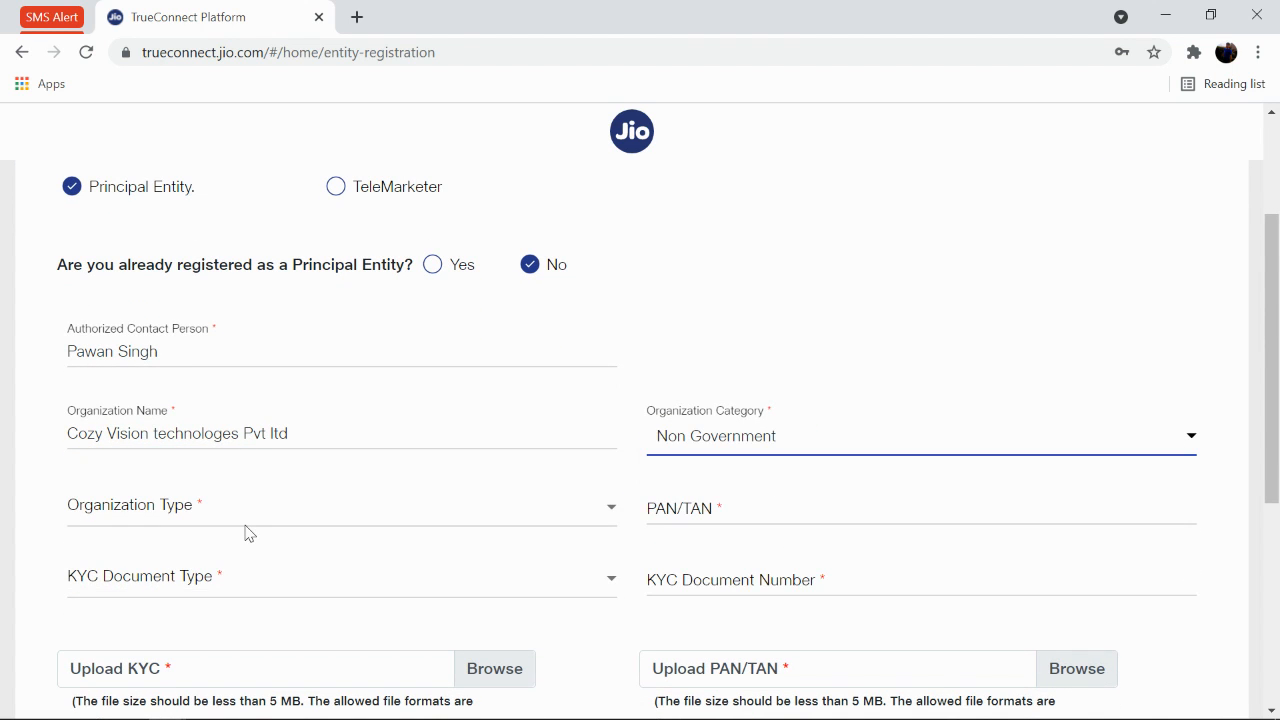
click(253, 516)
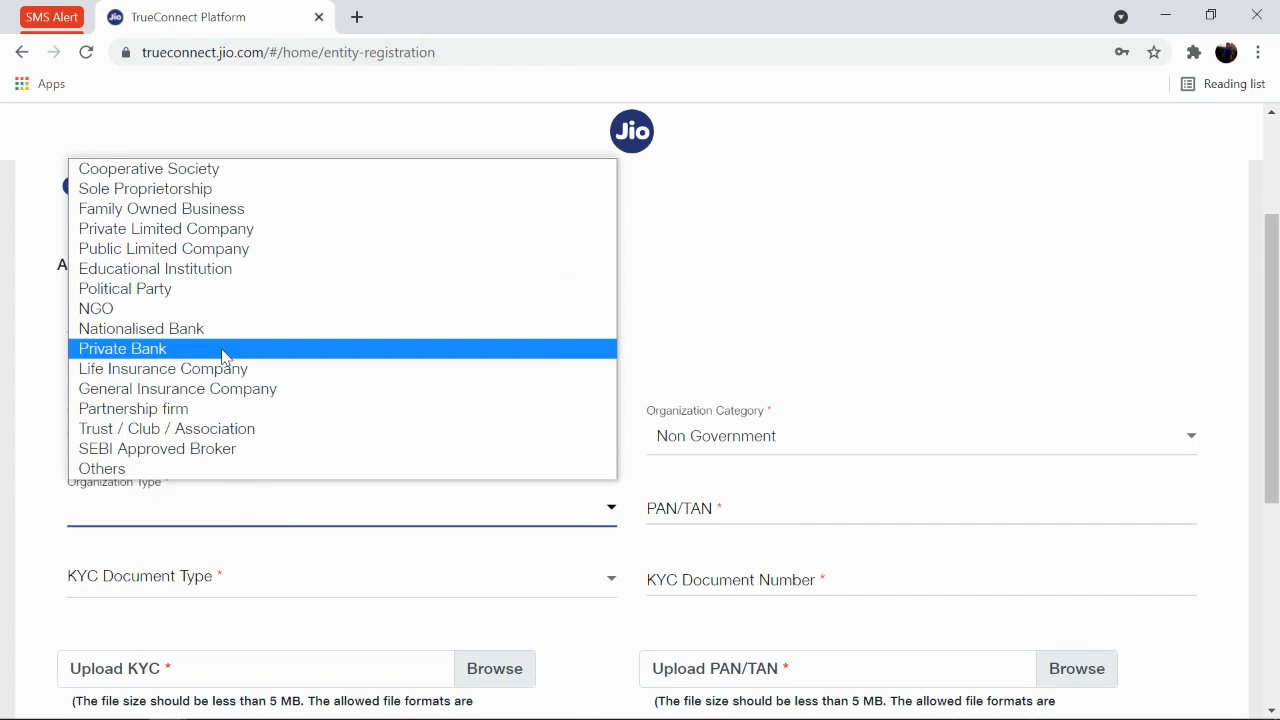
click(215, 234)
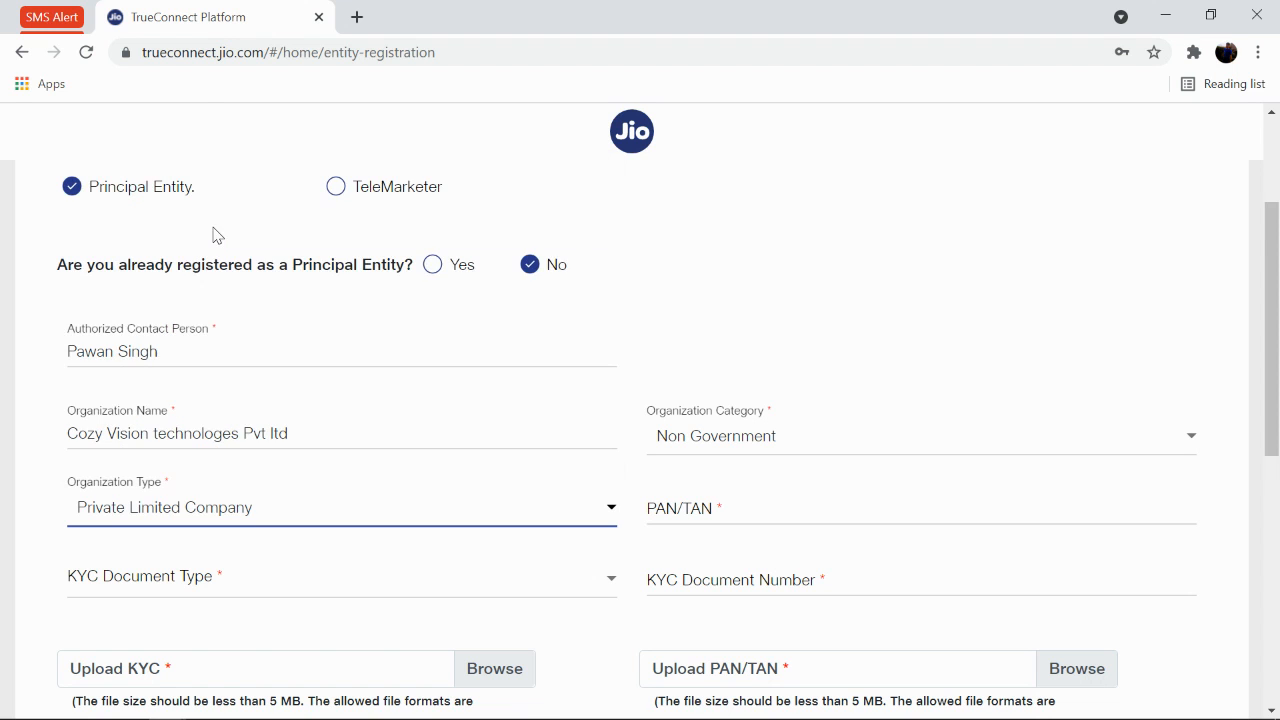
Enter the organization's PAN/TAN number.
scroll(515, 410, down, 1)
click(731, 417)
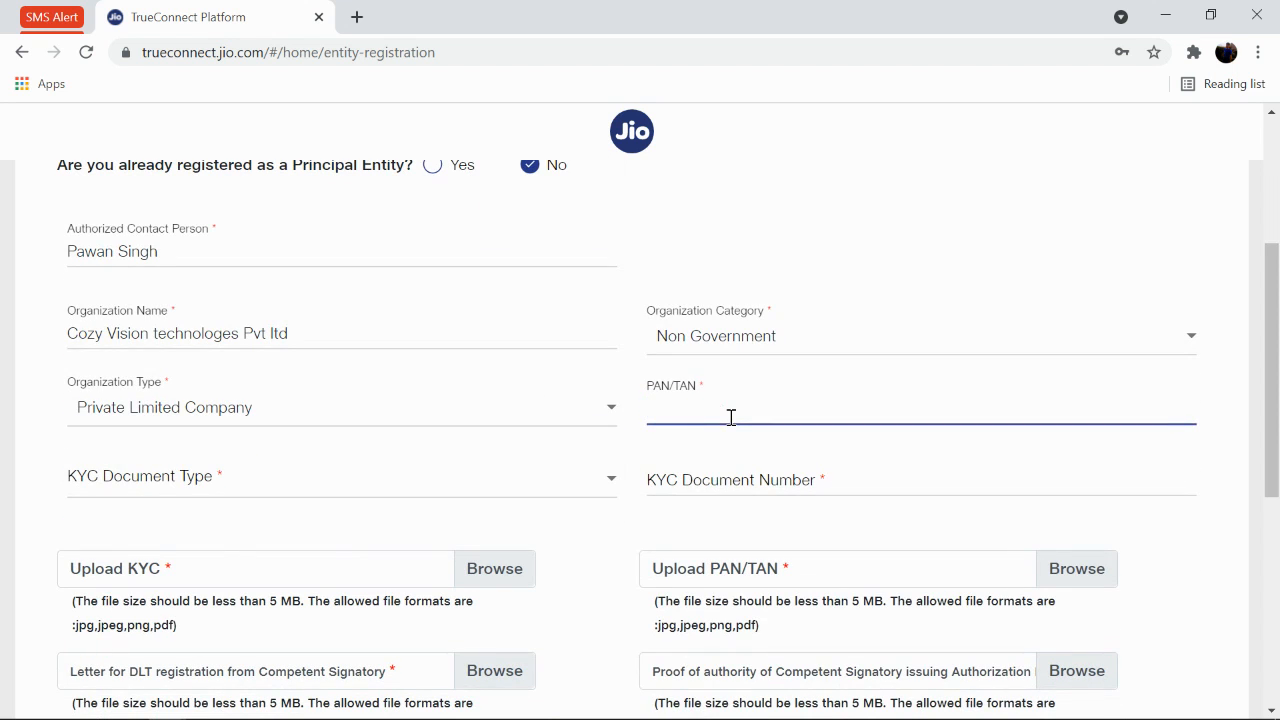
click(315, 476)
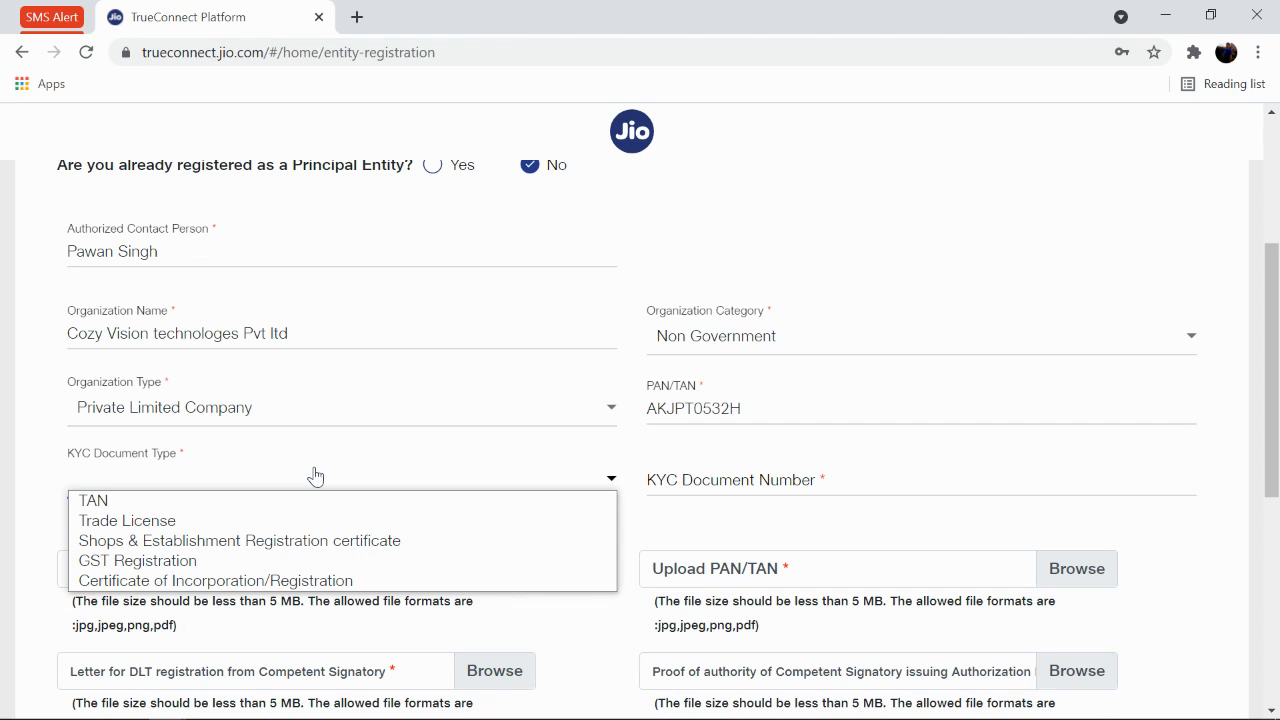
Choose GST Registration as KYC Document Type and paste the GST number as KYC Document Number.
click(245, 561)
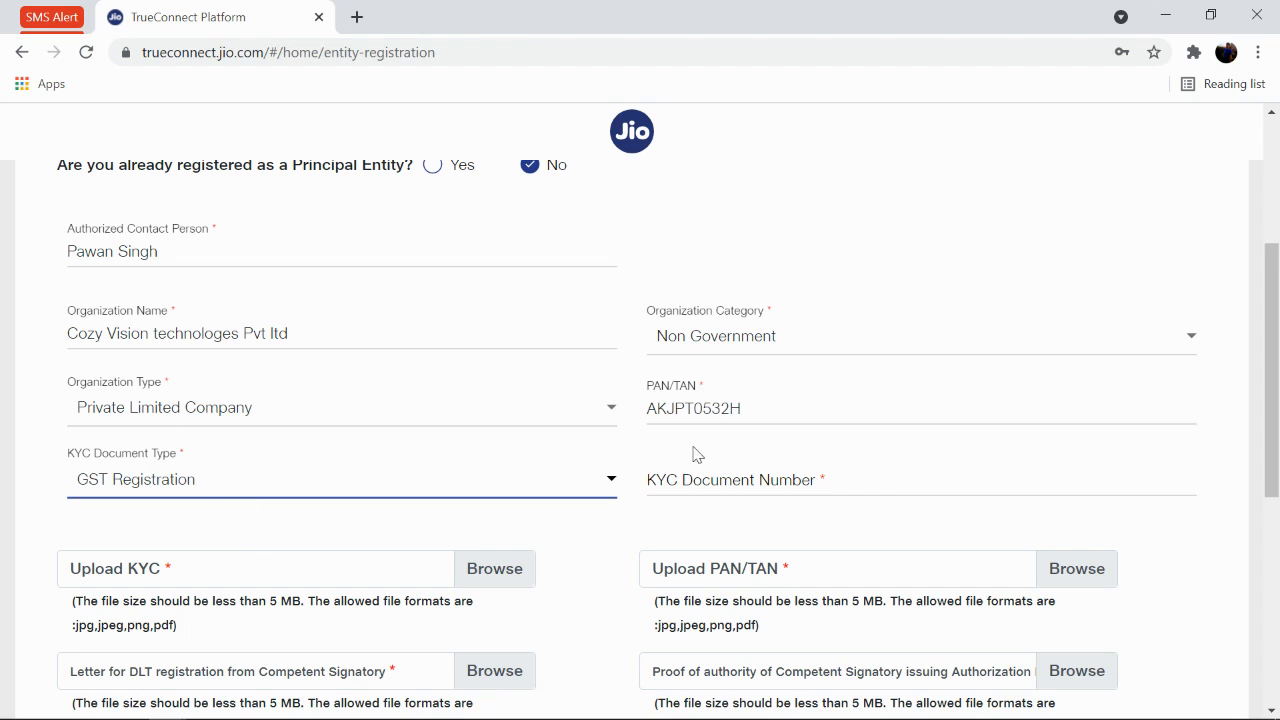
double_click(714, 415)
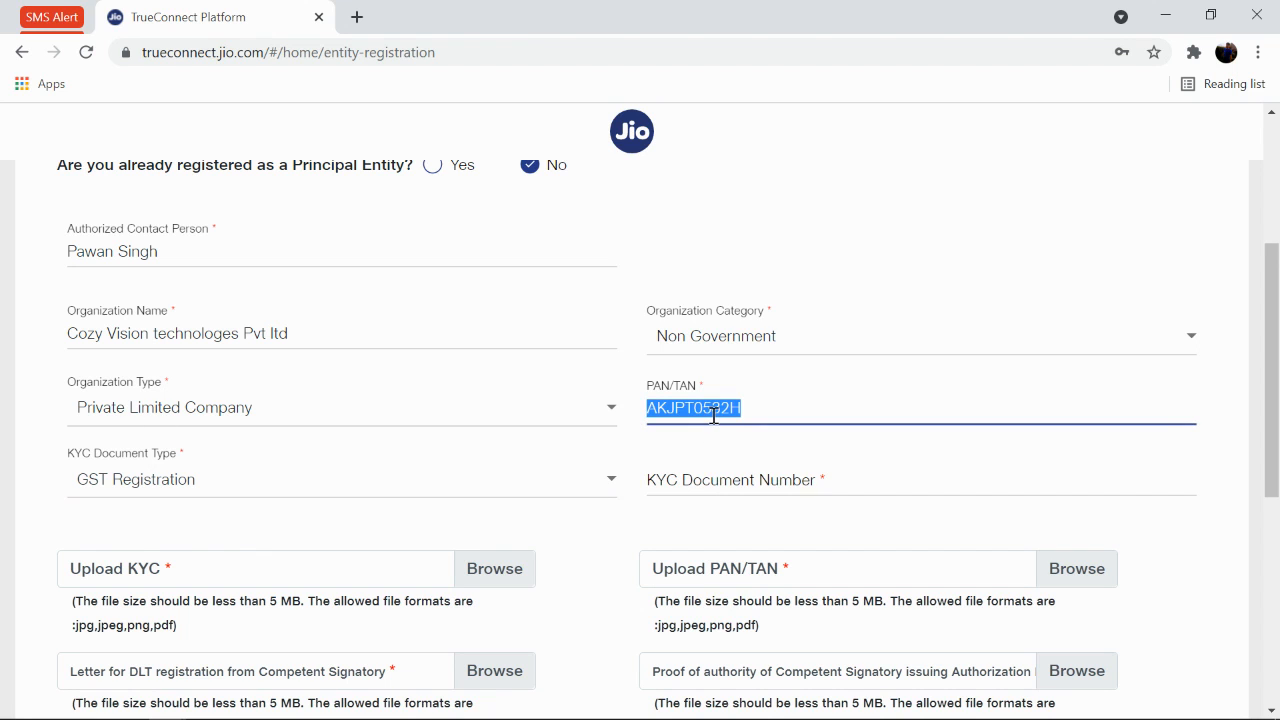
click(728, 477)
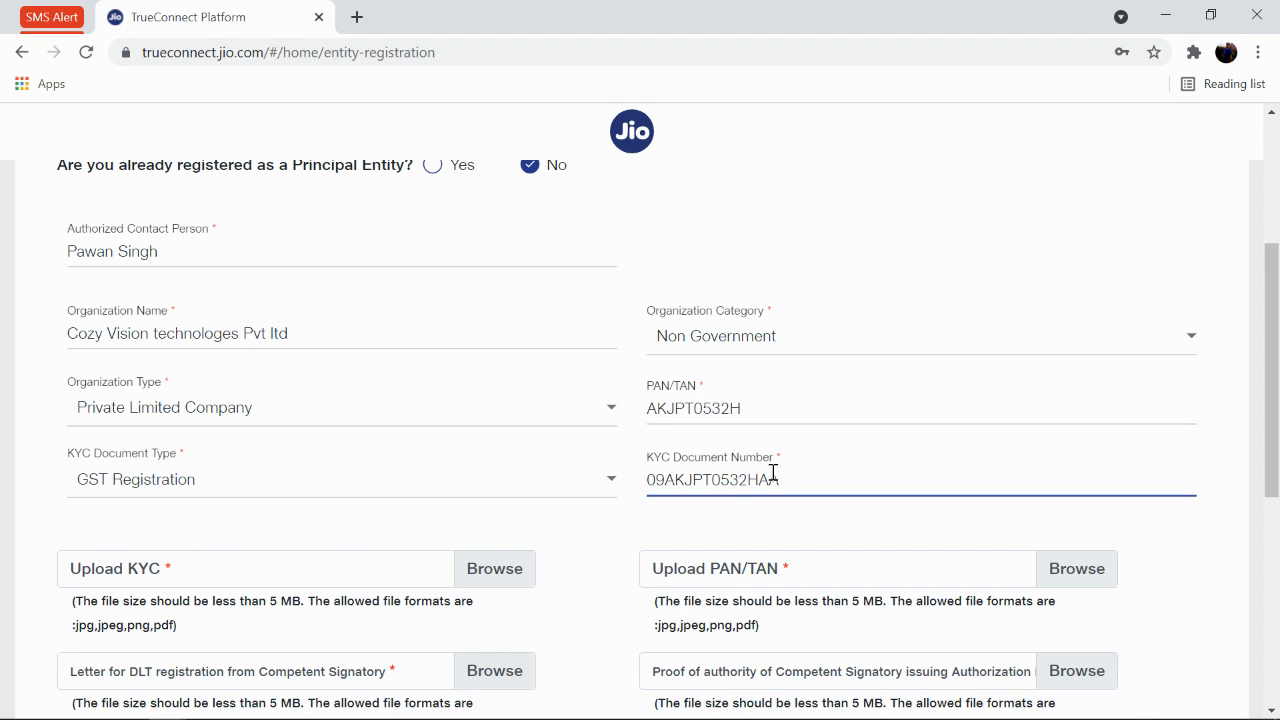
scroll(715, 498, down, 1)
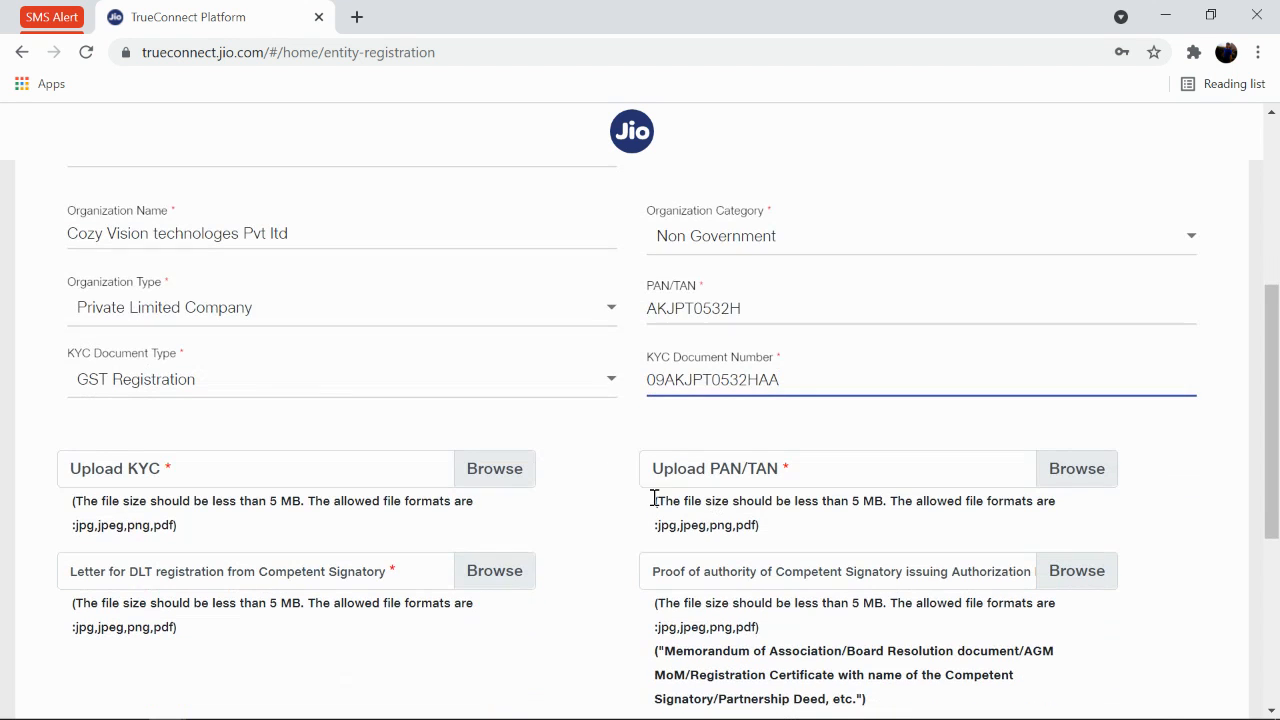
Attach gst.pdf from the dlt docs folder as the KYC upload.
click(480, 478)
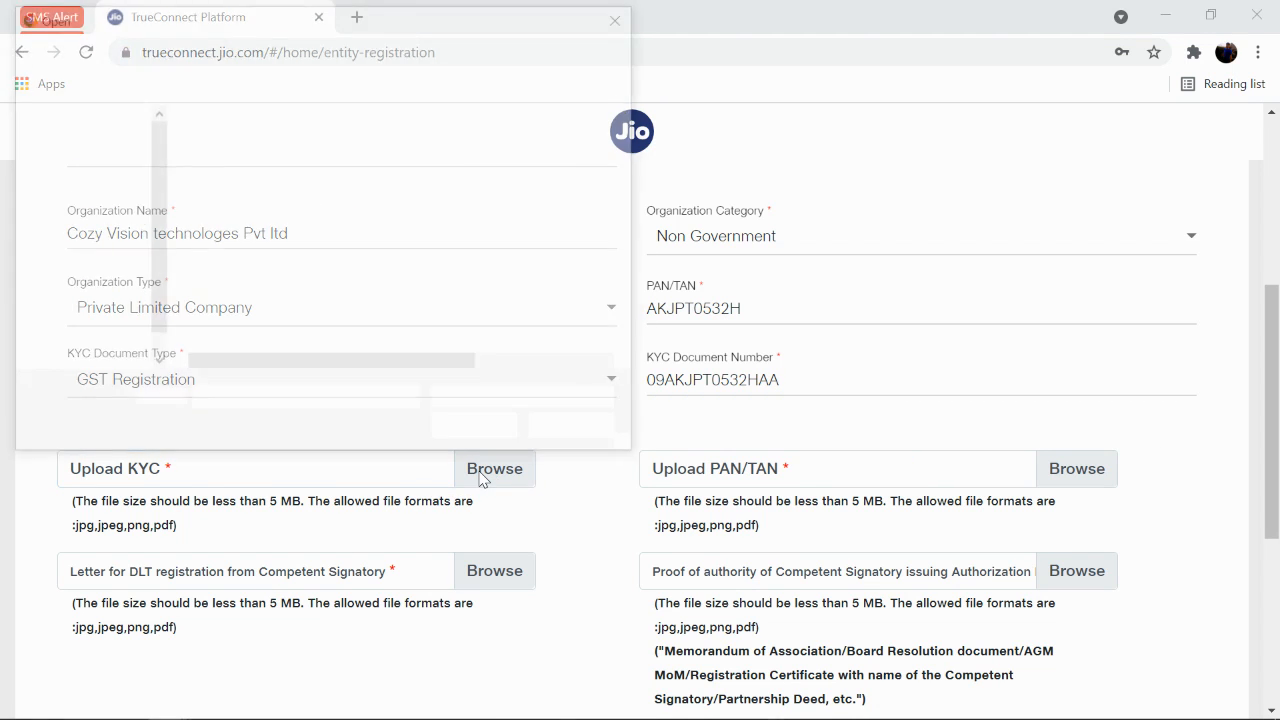
click(333, 172)
double_click(333, 170)
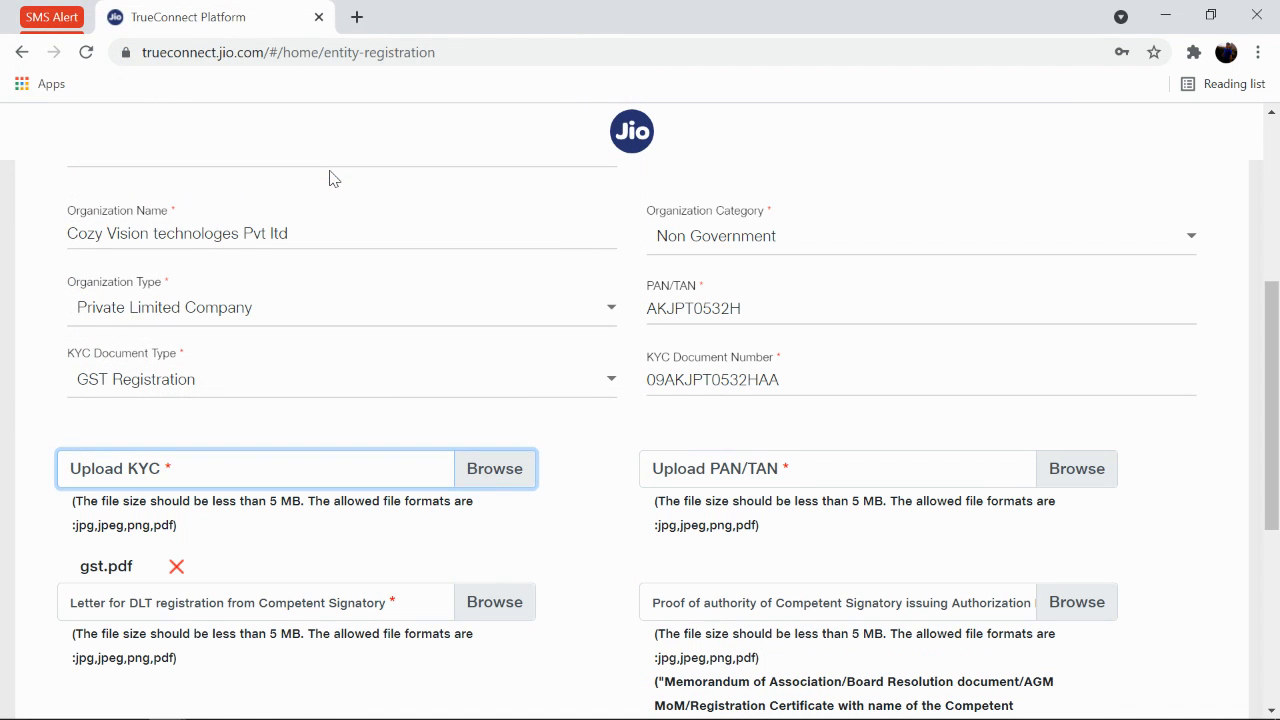
Attach pan.pdf as the PAN/TAN proof.
click(1067, 474)
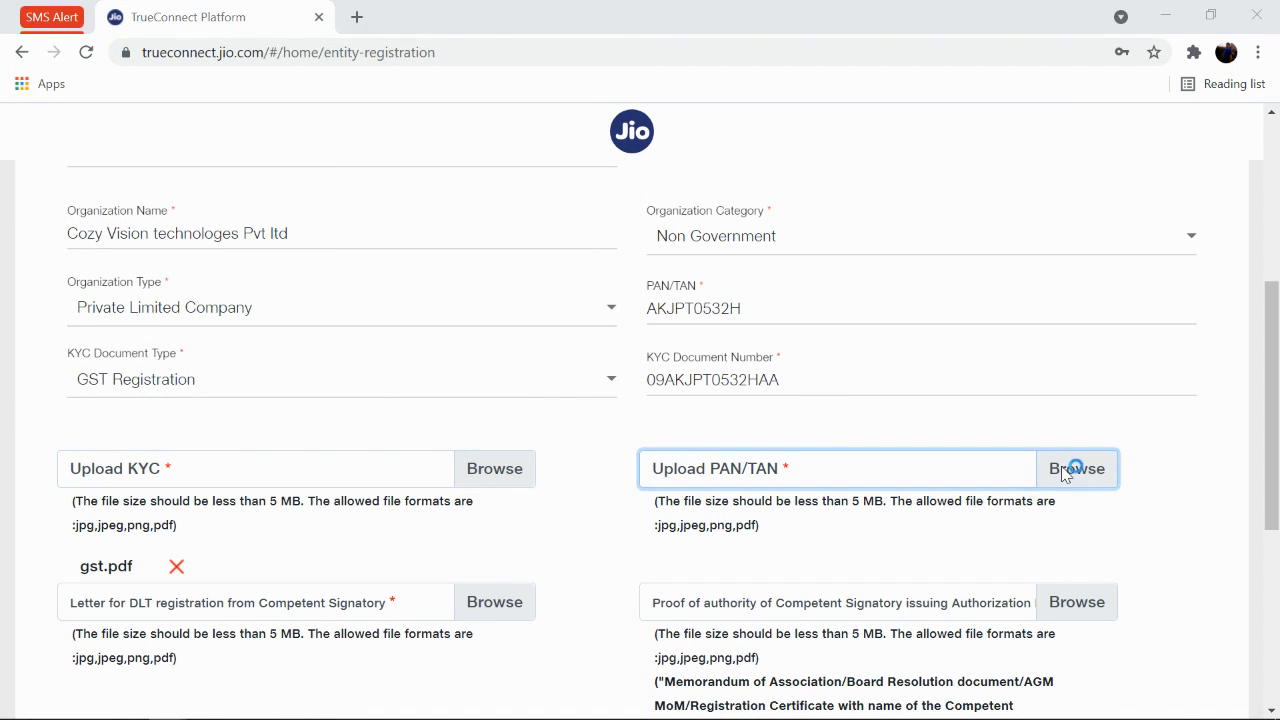
double_click(214, 190)
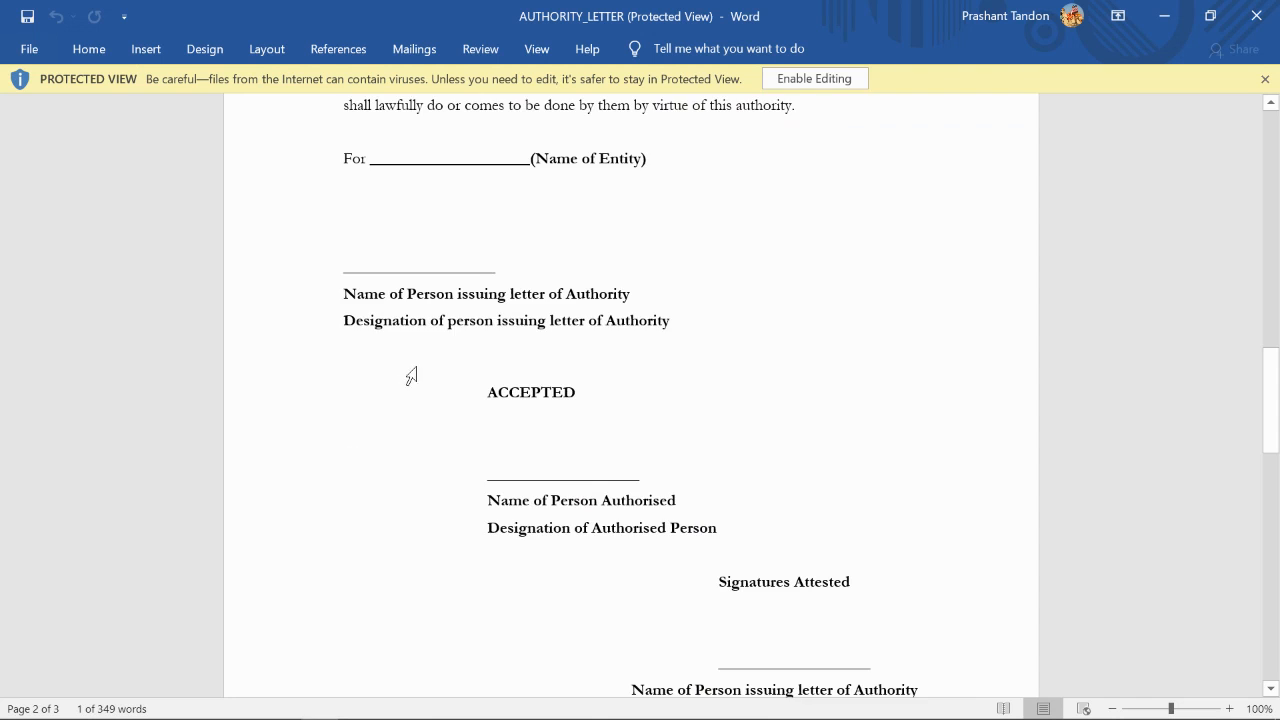
scroll(466, 380, up, 5)
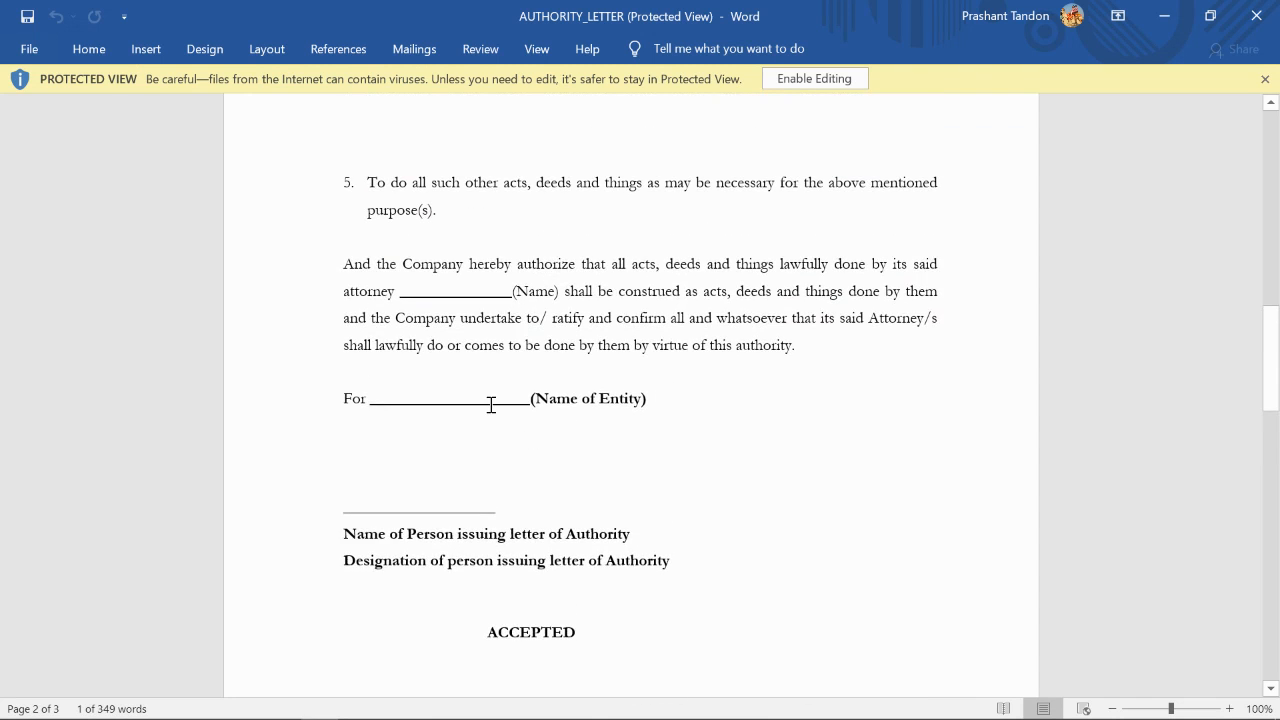
scroll(491, 405, up, 10)
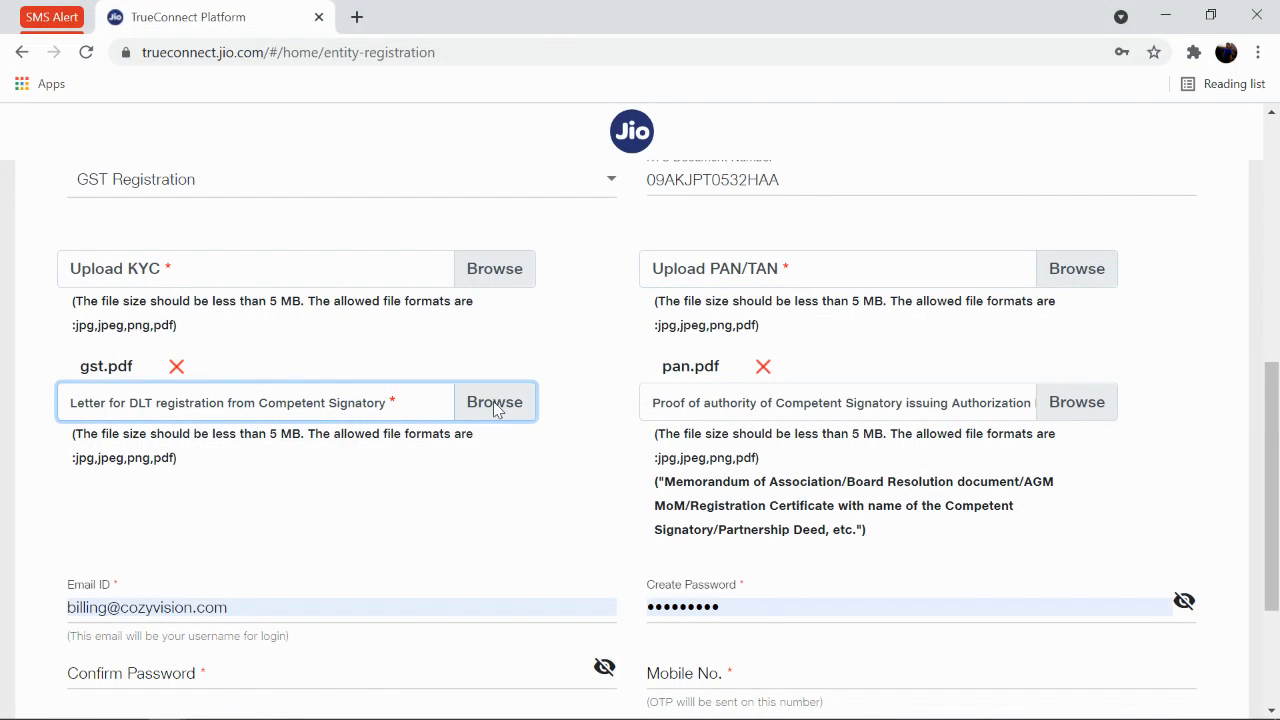
Attach authorisation letter.pdf as the DLT registration letter.
click(494, 400)
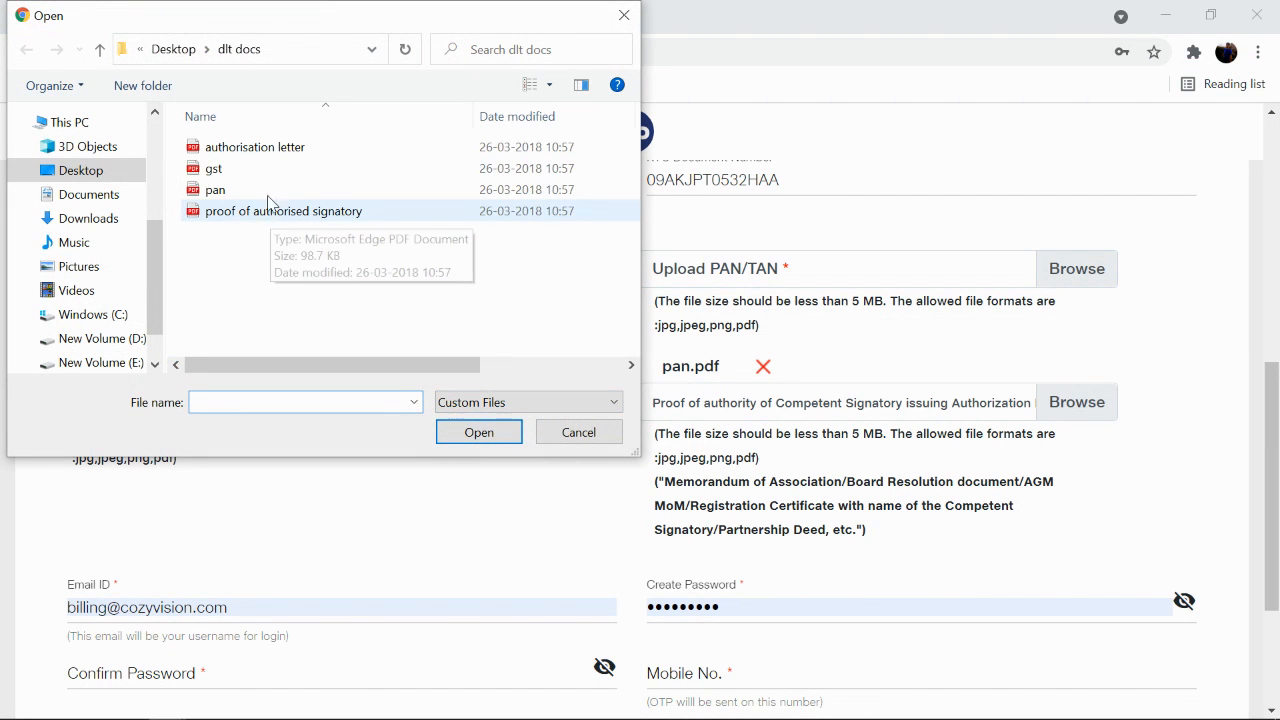
double_click(277, 157)
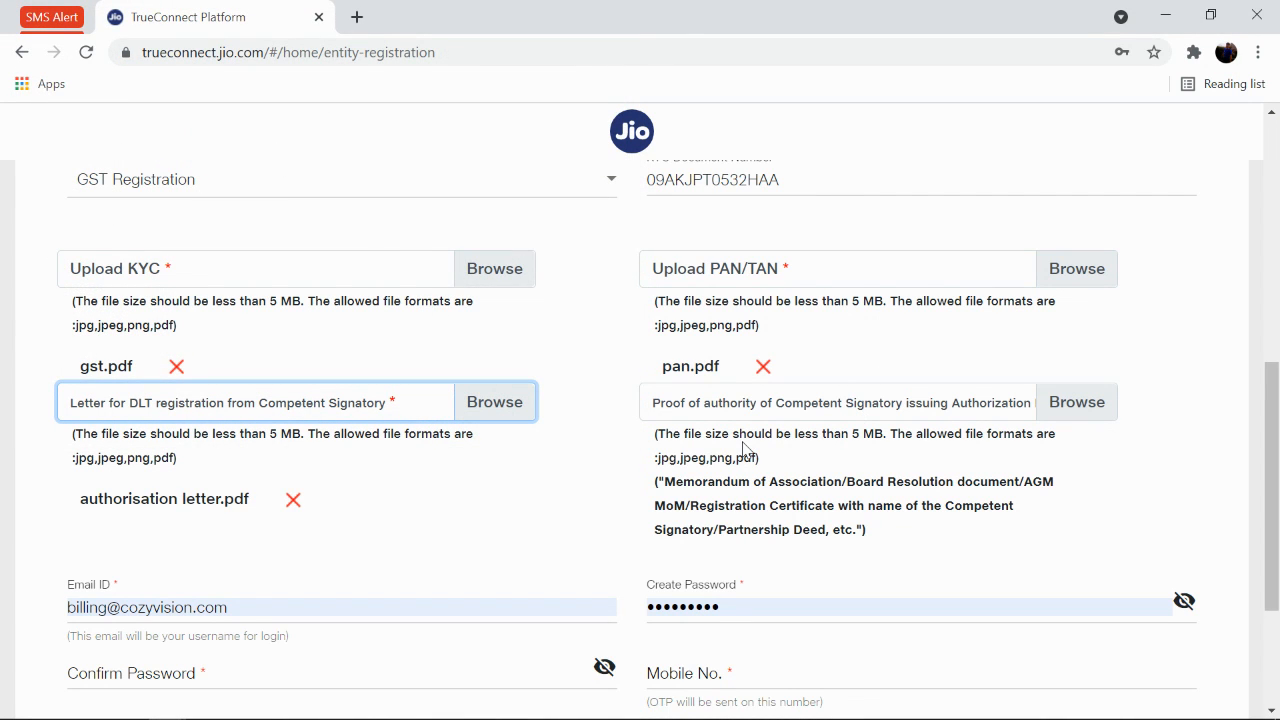
drag(82, 497, 157, 500)
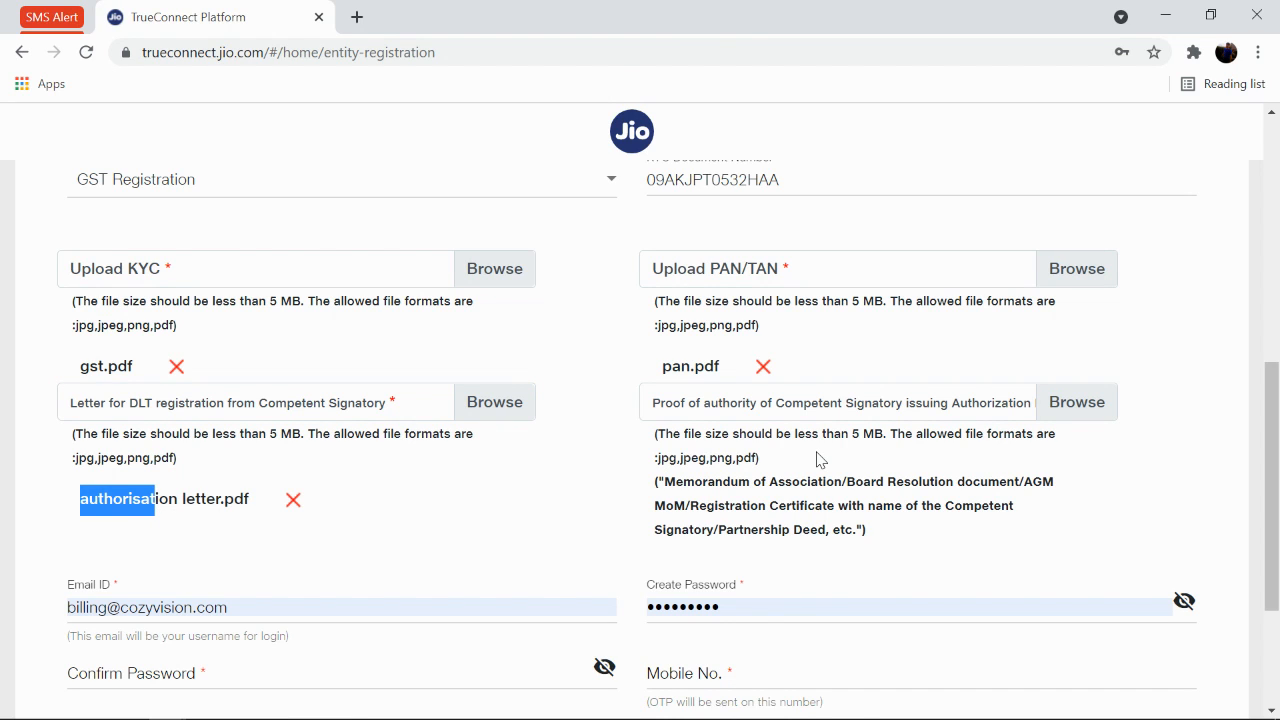
drag(684, 458, 826, 522)
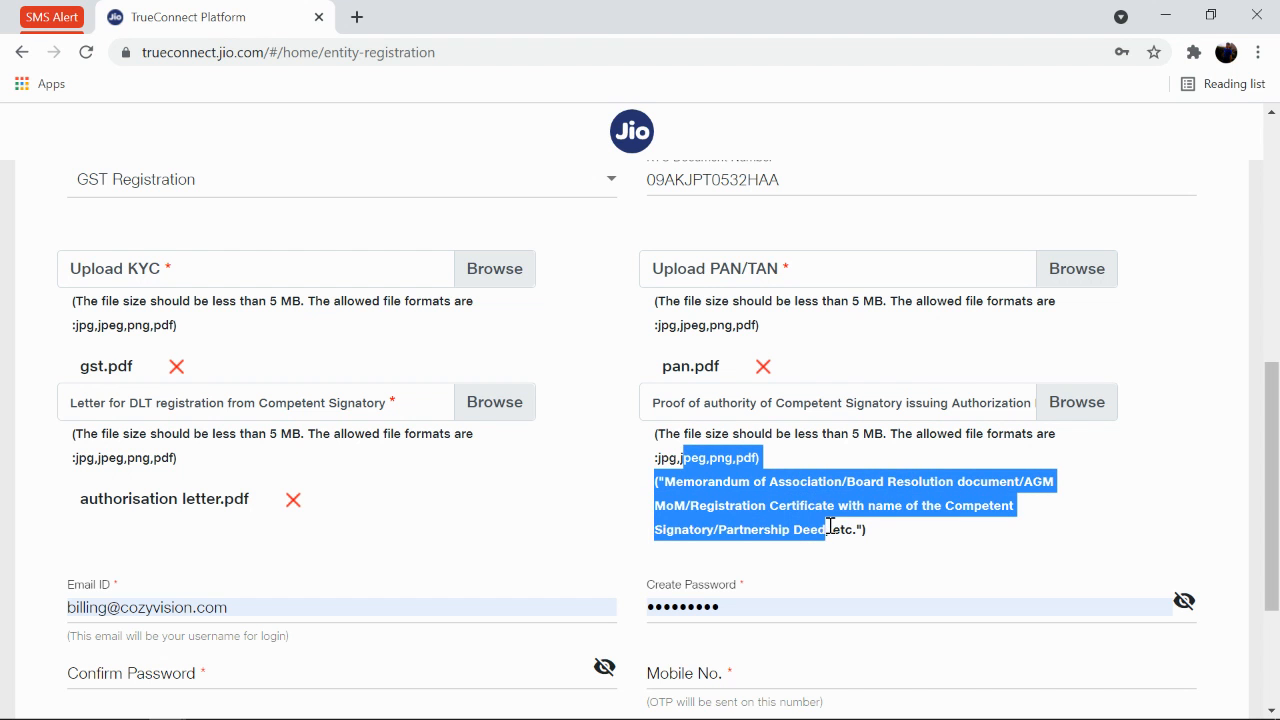
scroll(914, 451, up, 2)
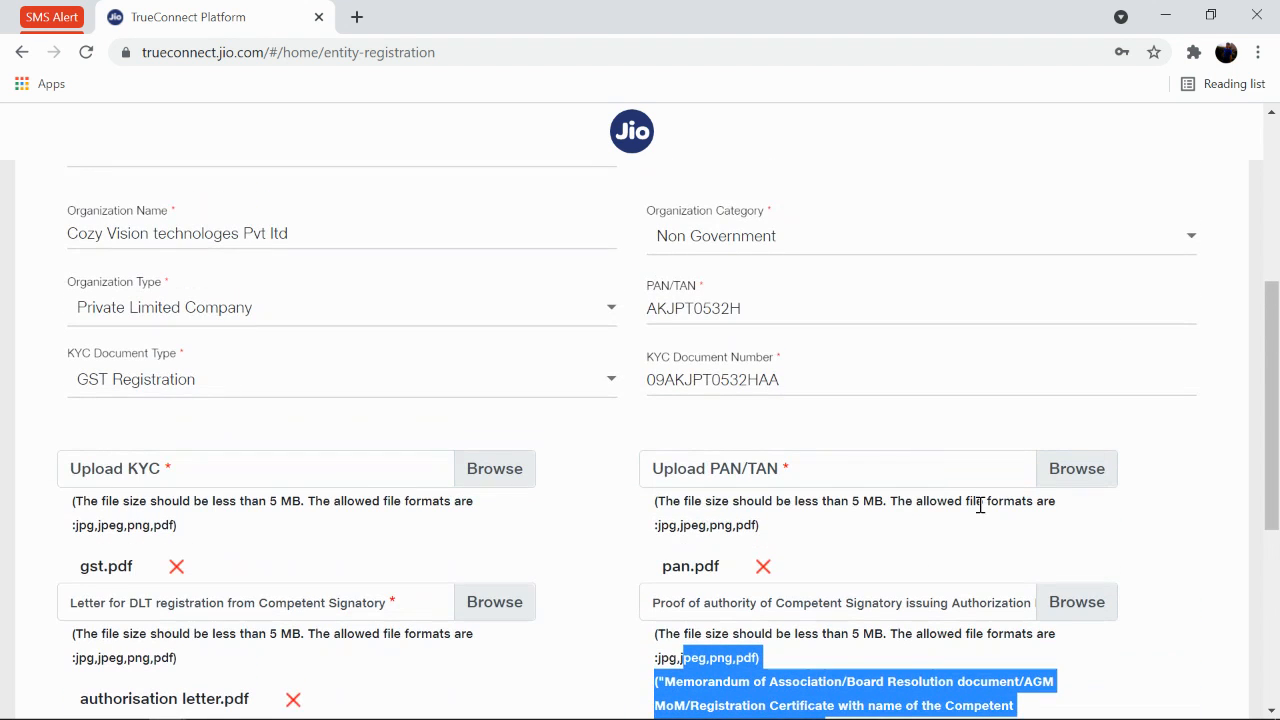
Attach gst.pdf as the signatory's proof of authority and review the accepted-documents note.
click(1068, 604)
double_click(280, 170)
scroll(326, 280, down, 2)
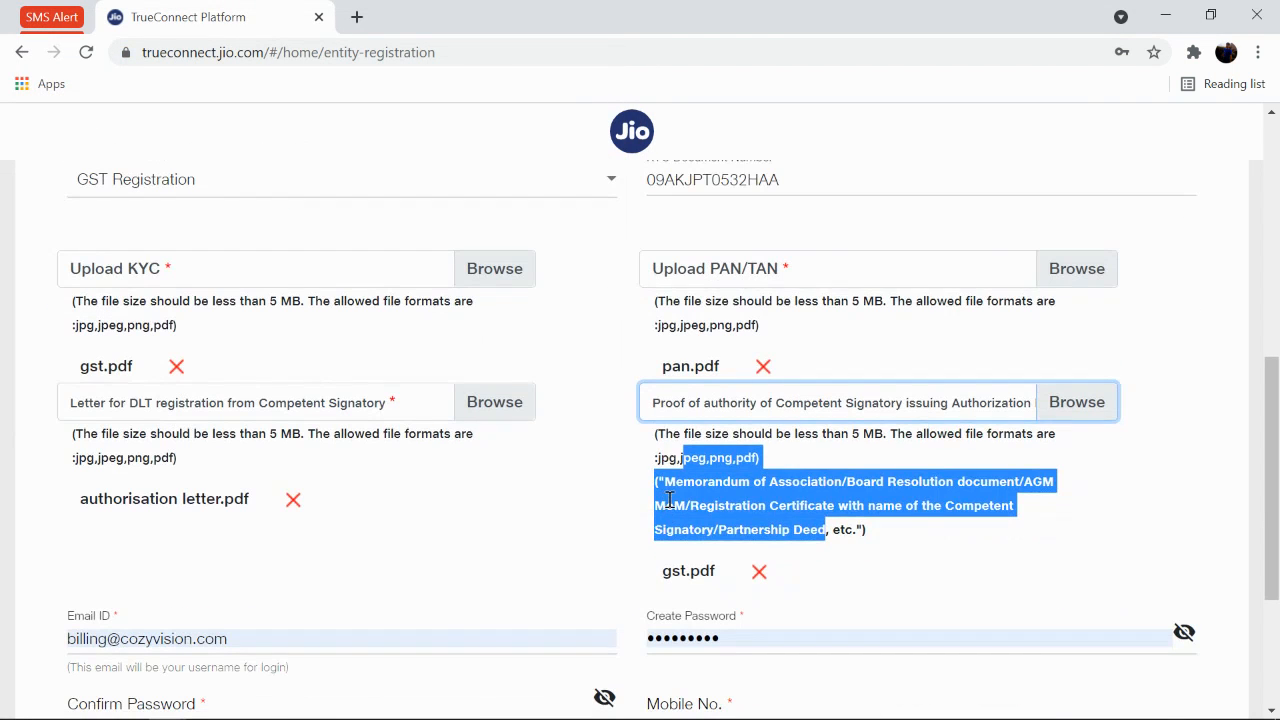
click(708, 455)
double_click(674, 452)
click(832, 497)
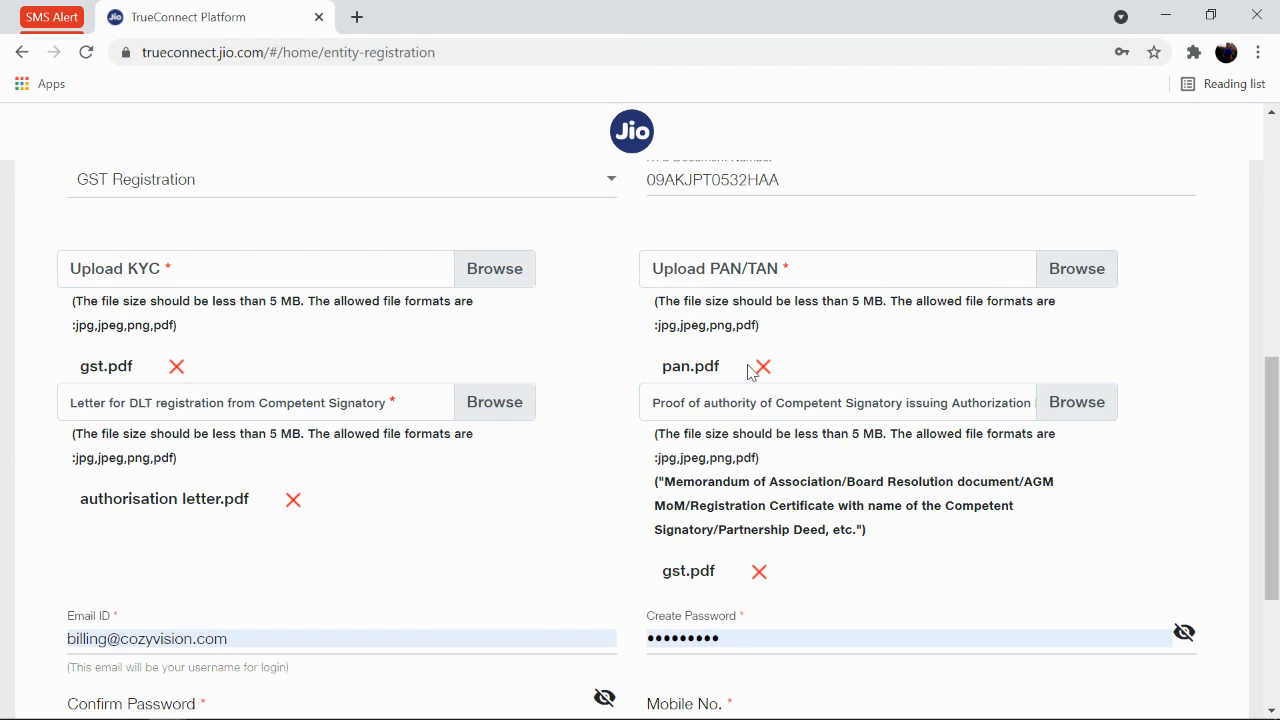
drag(663, 483, 854, 531)
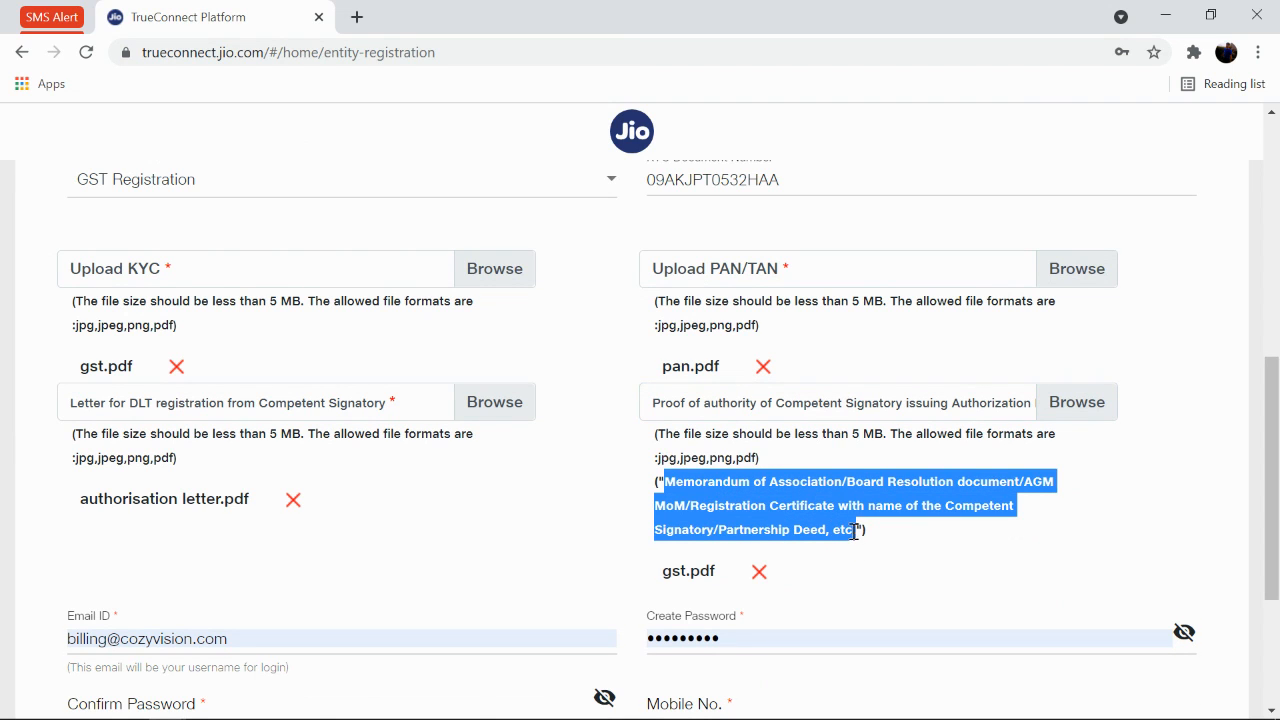
scroll(849, 531, down, 2)
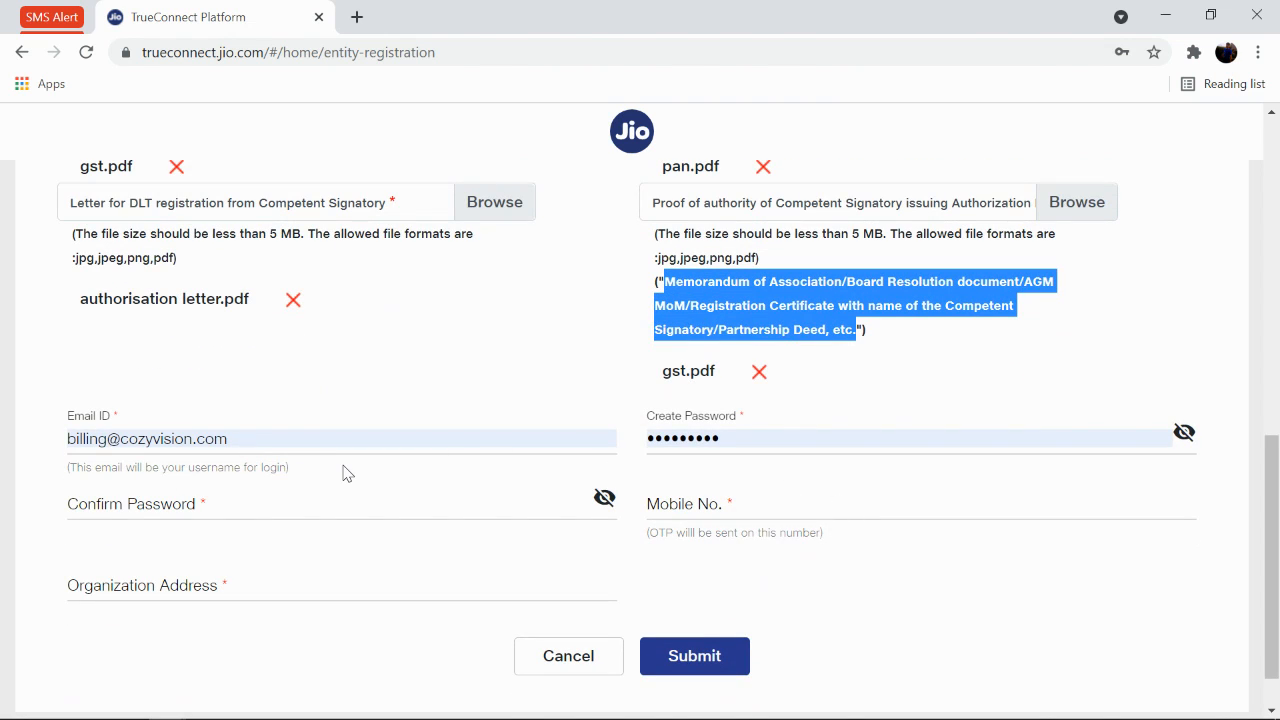
Change 'billing' to 'support' in the login e-mail and confirm the saved password.
click(113, 441)
drag(113, 441, 3, 432)
text(support)
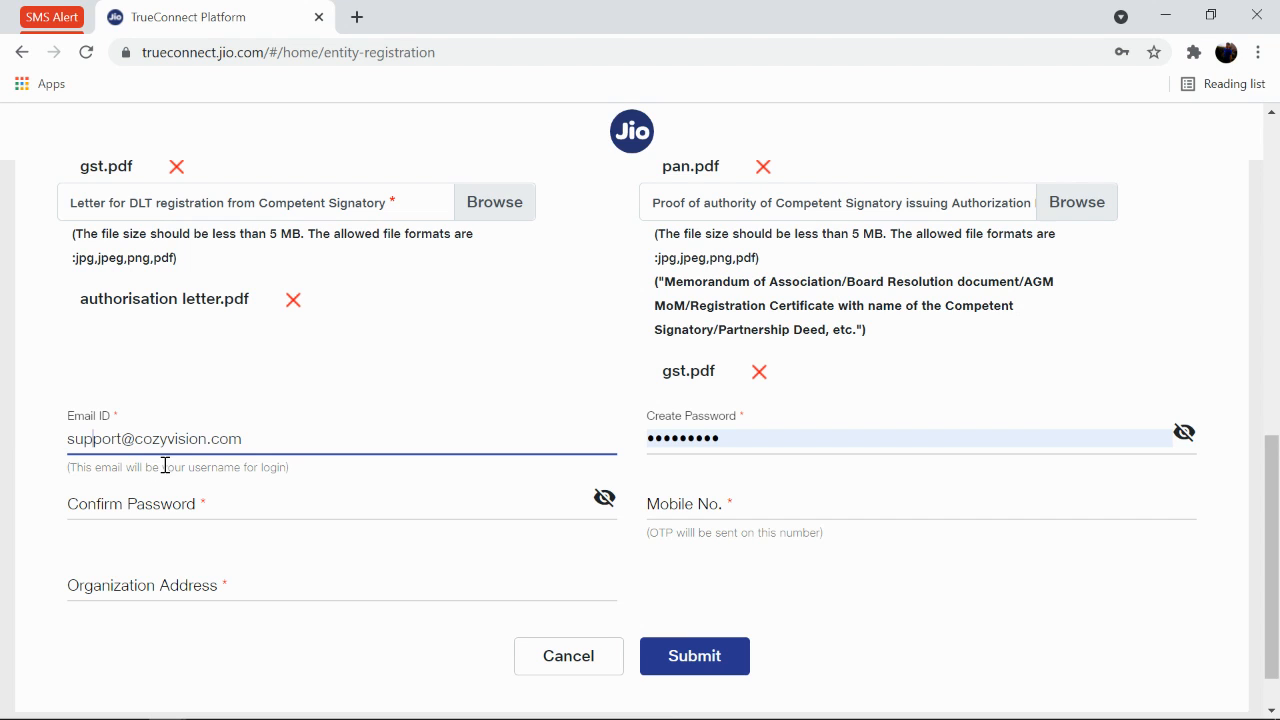
click(345, 501)
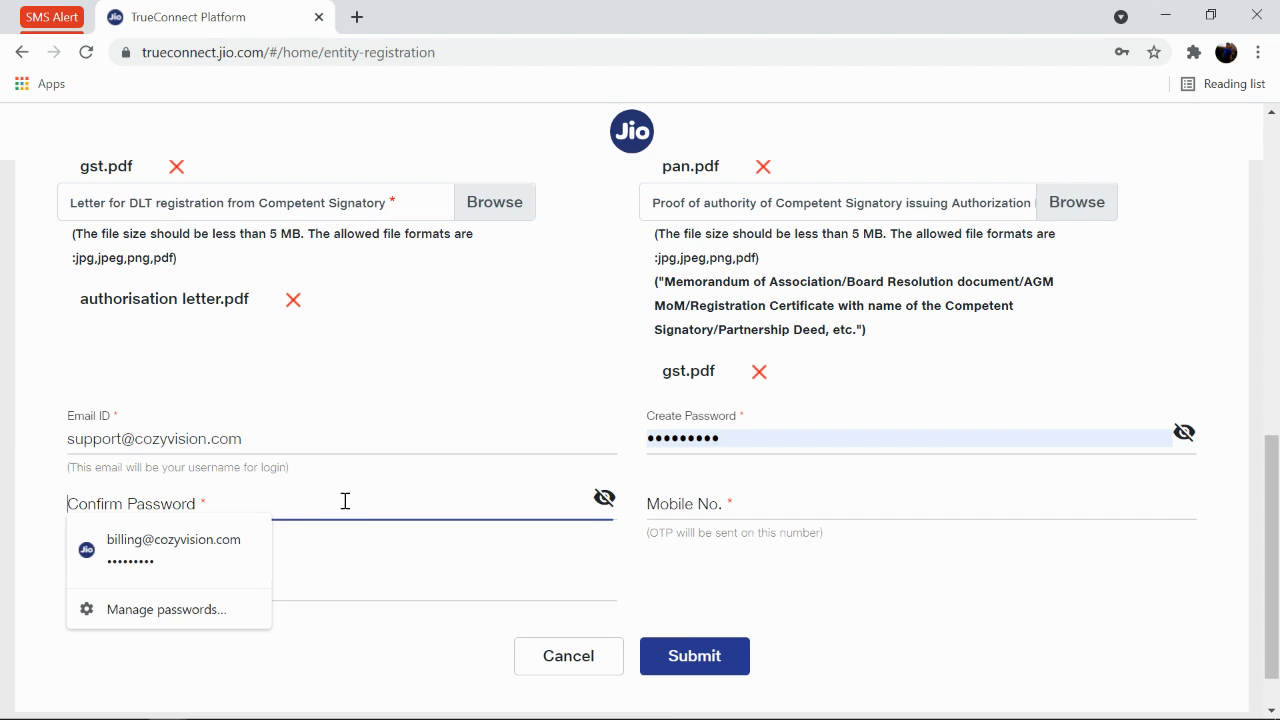
click(248, 545)
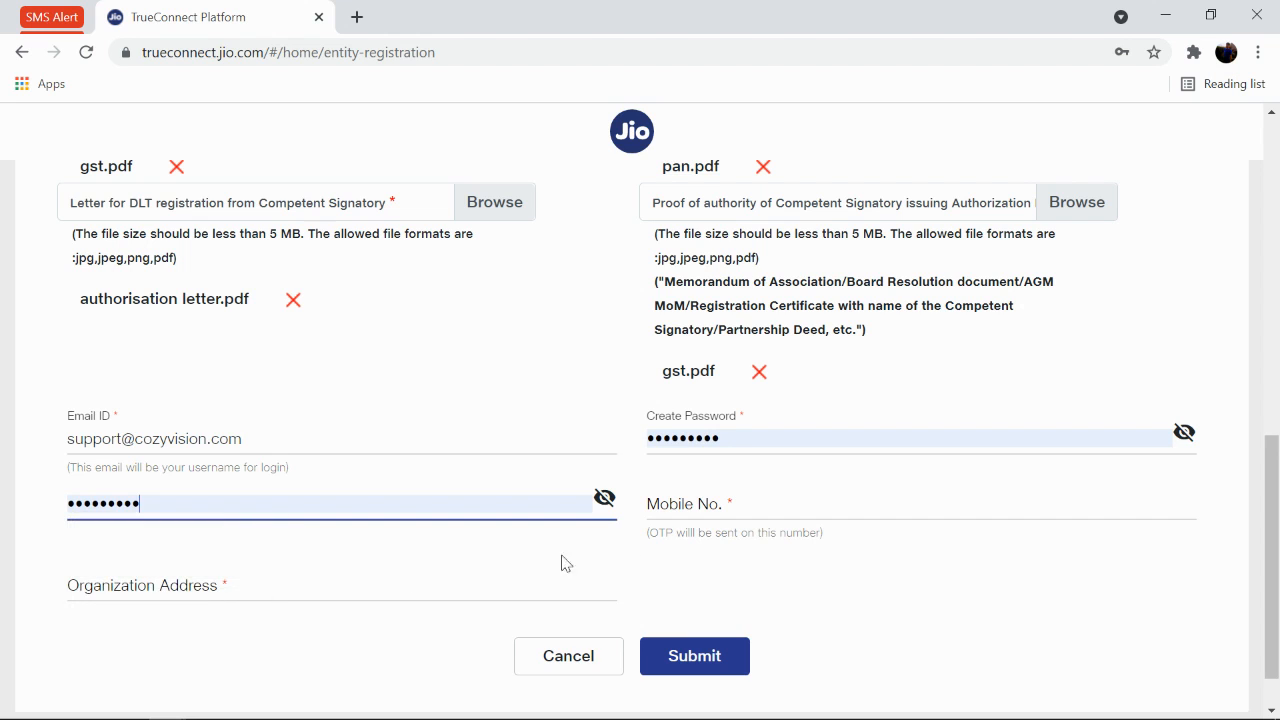
Enter the mobile number and fill the organisation address from the saved suggestion.
click(710, 502)
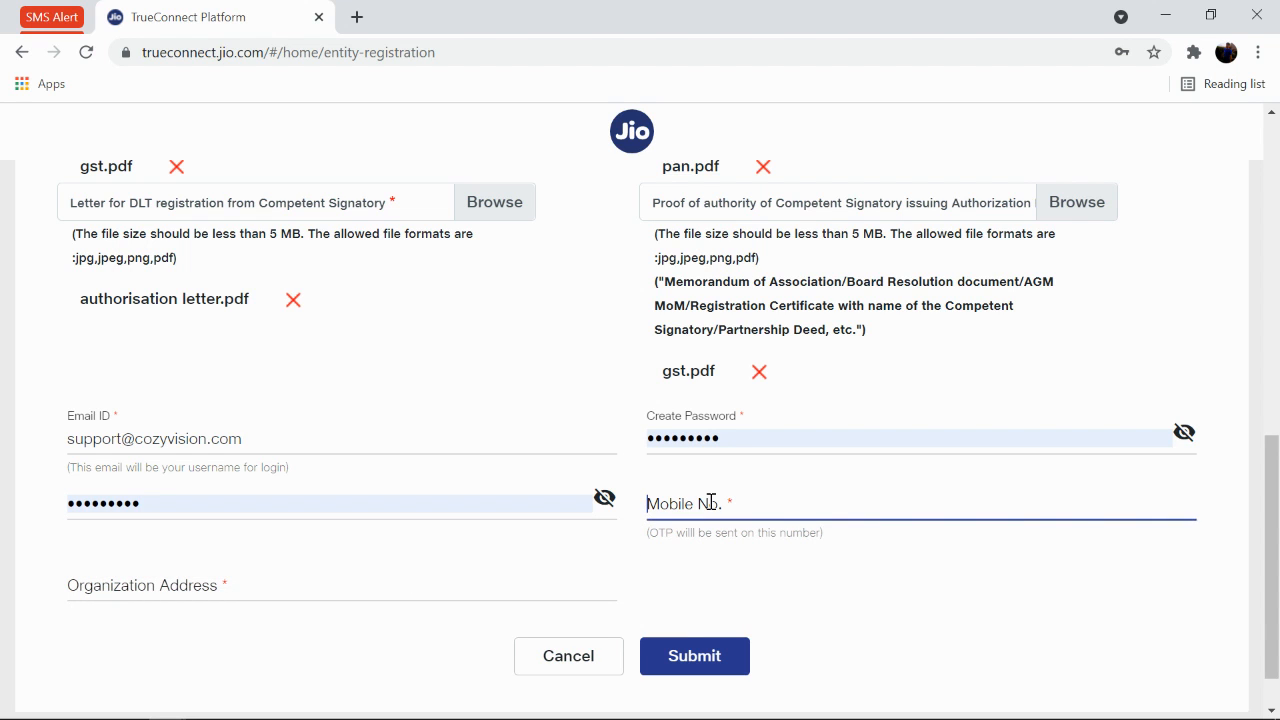
key(Tab)
text(1023)
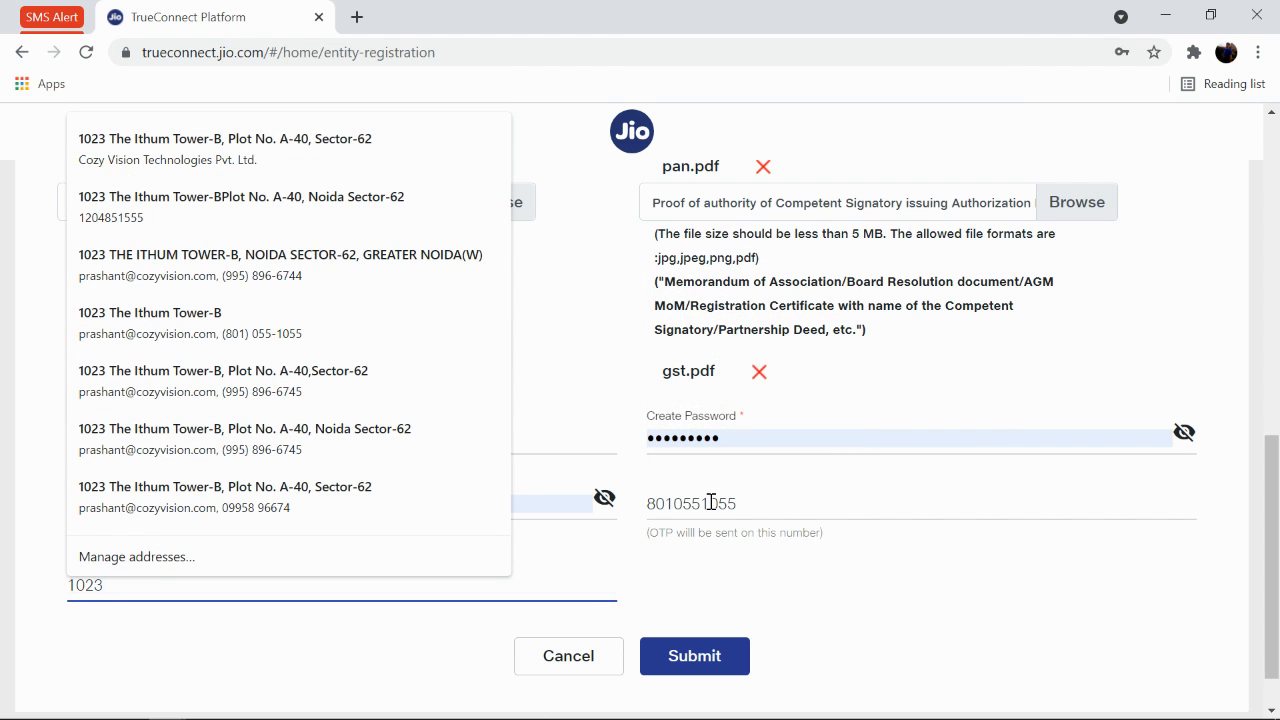
key(Down)
key(Down)
key(Tab)
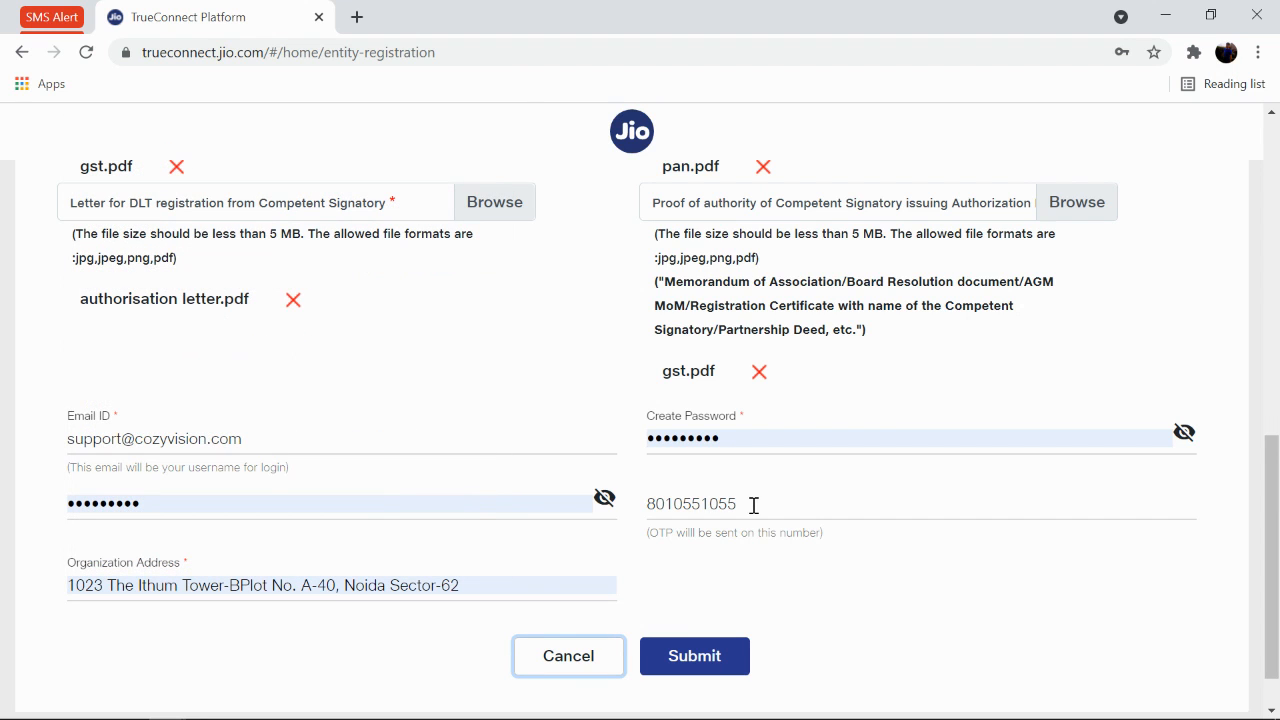
Submit the registration, dismiss the save-password offer, and check the confirmation message.
click(706, 657)
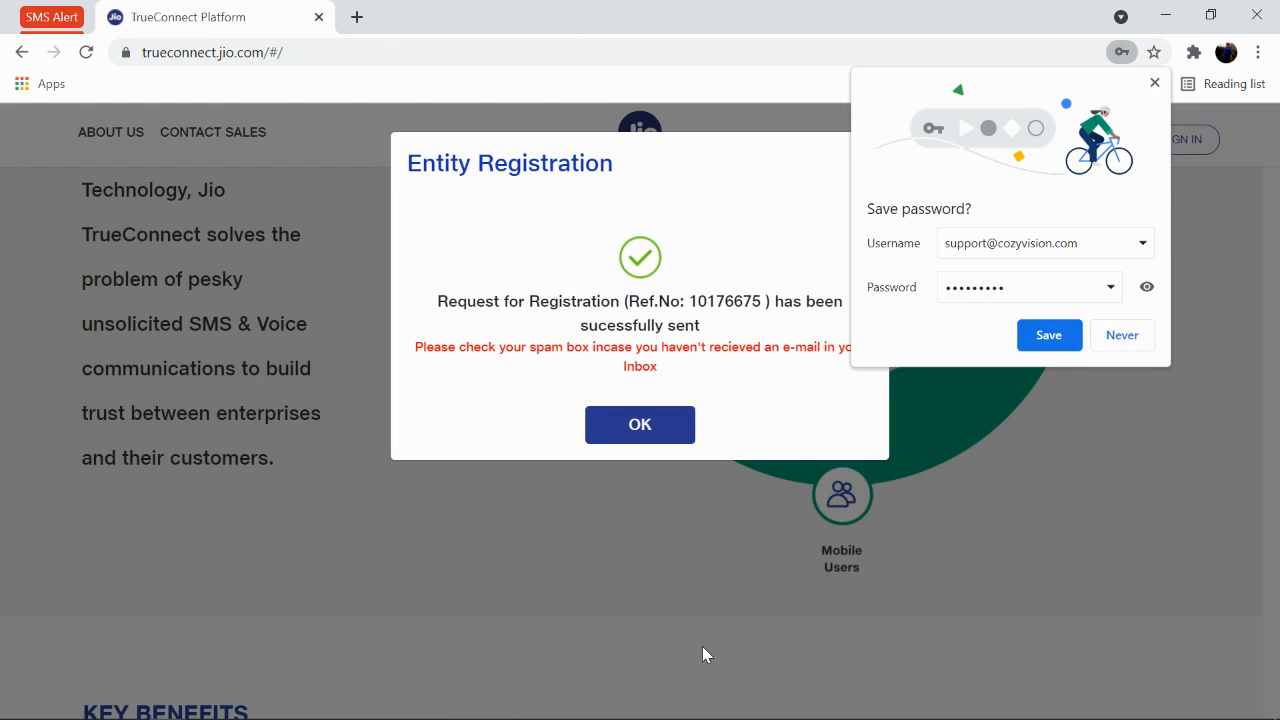
click(1154, 83)
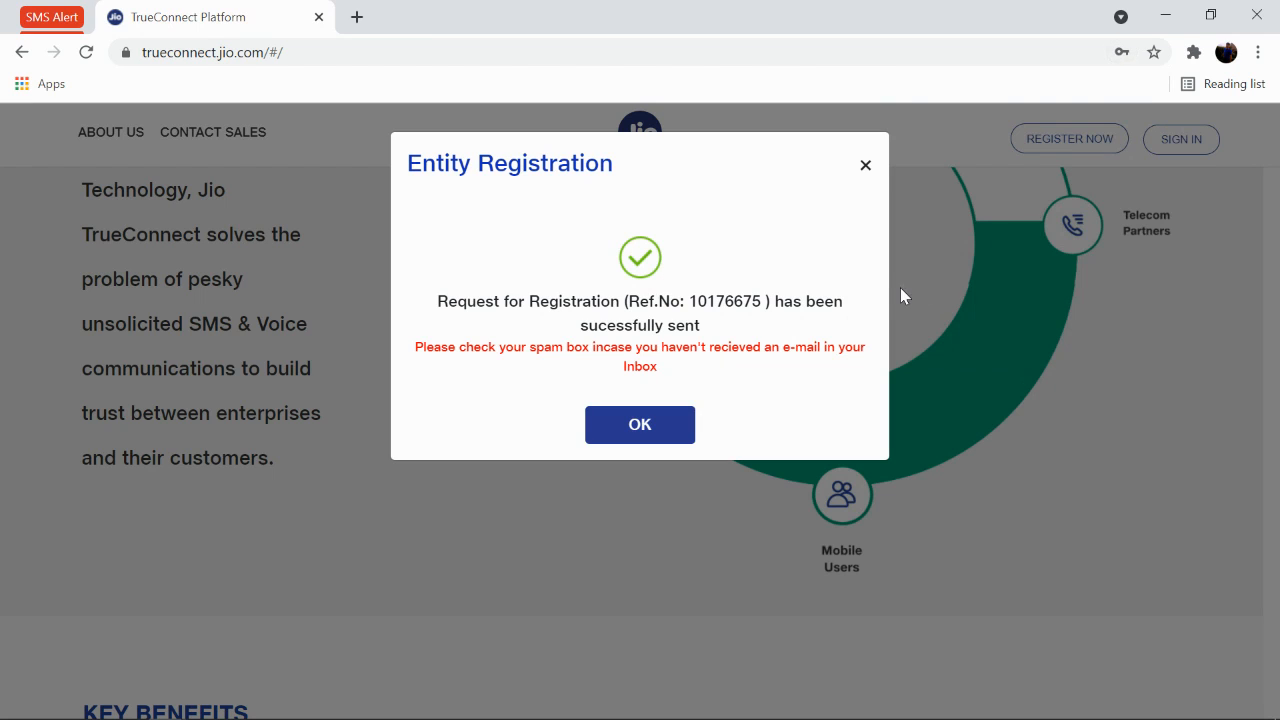
drag(440, 303, 745, 327)
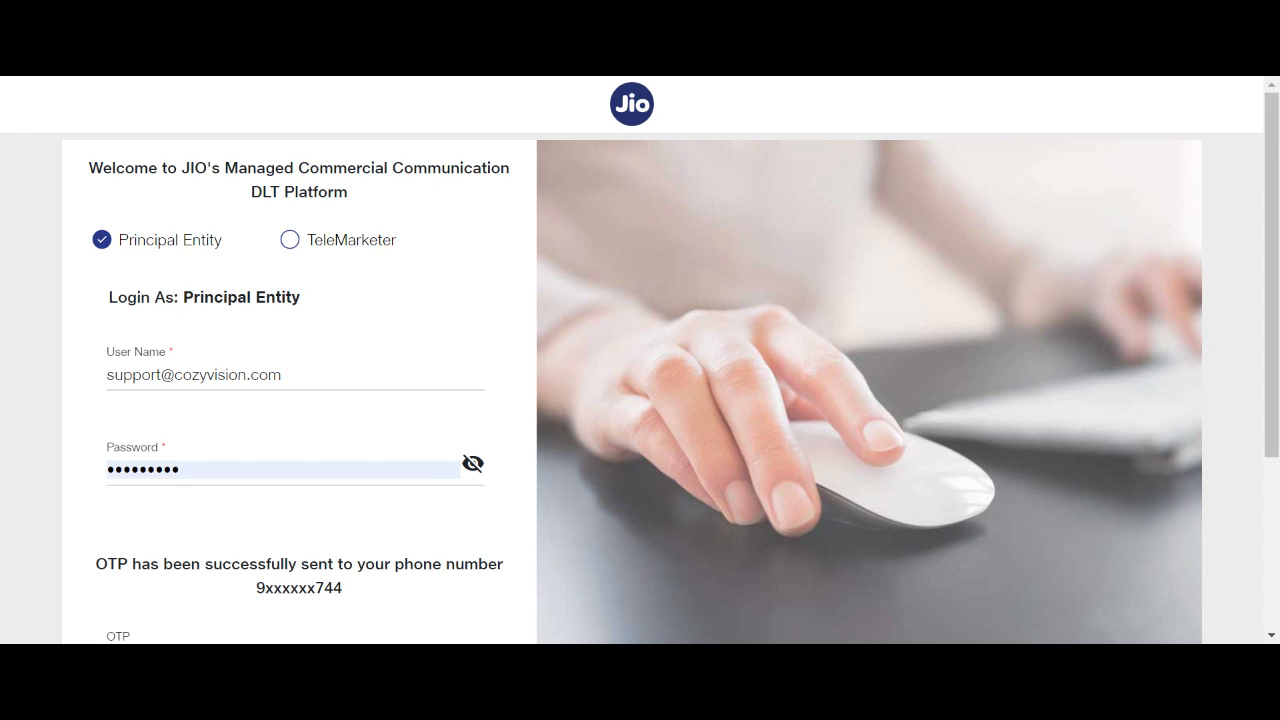
Log in with the entered OTP to reach the Dashboard showing one approved entity.
scroll(176, 460, down, 2)
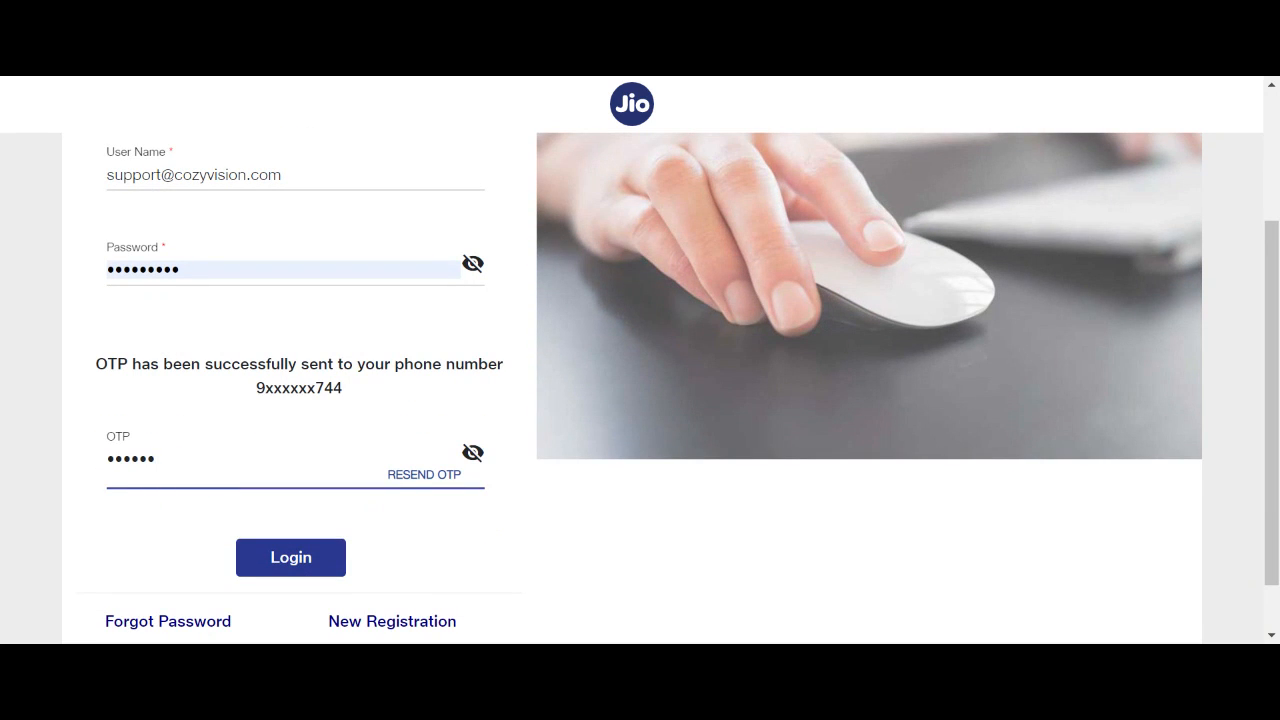
drag(152, 458, 87, 484)
click(304, 562)
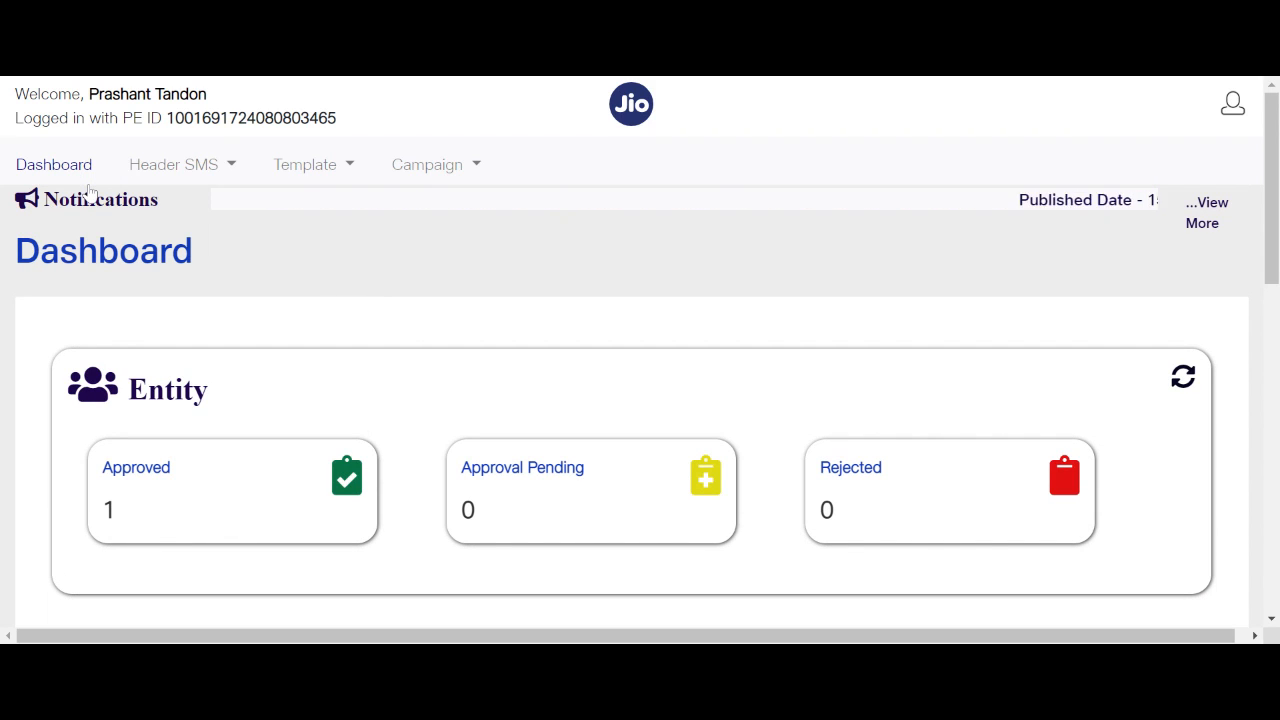
mouse_move(147, 178)
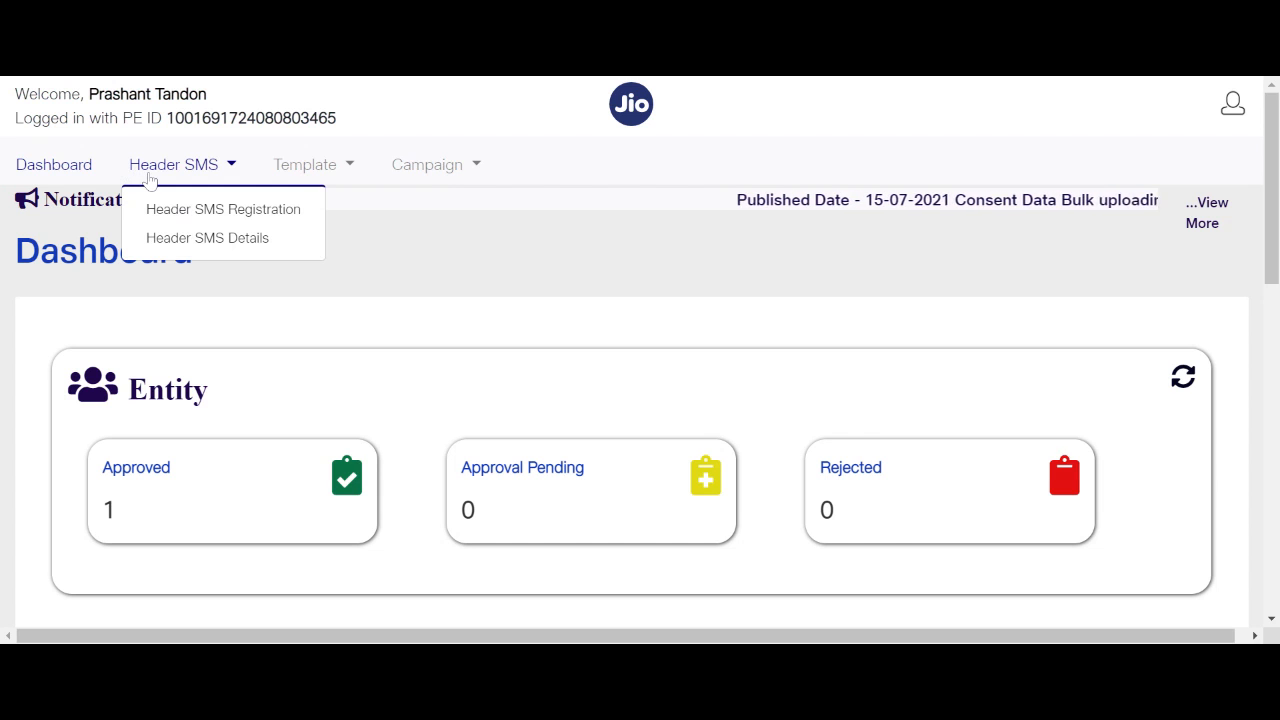
On Header SMS Registration, set Header Type to Others and category Communication / Broadcasting / Entertainment / IT.
click(214, 212)
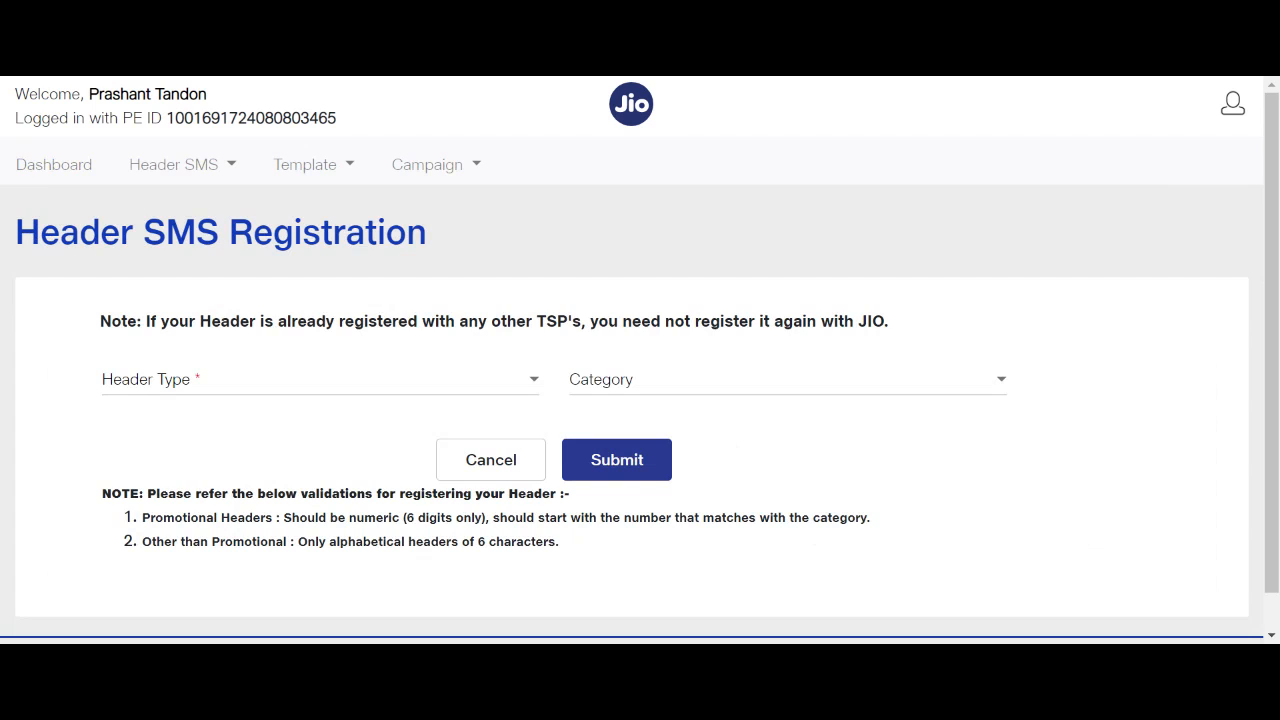
click(323, 386)
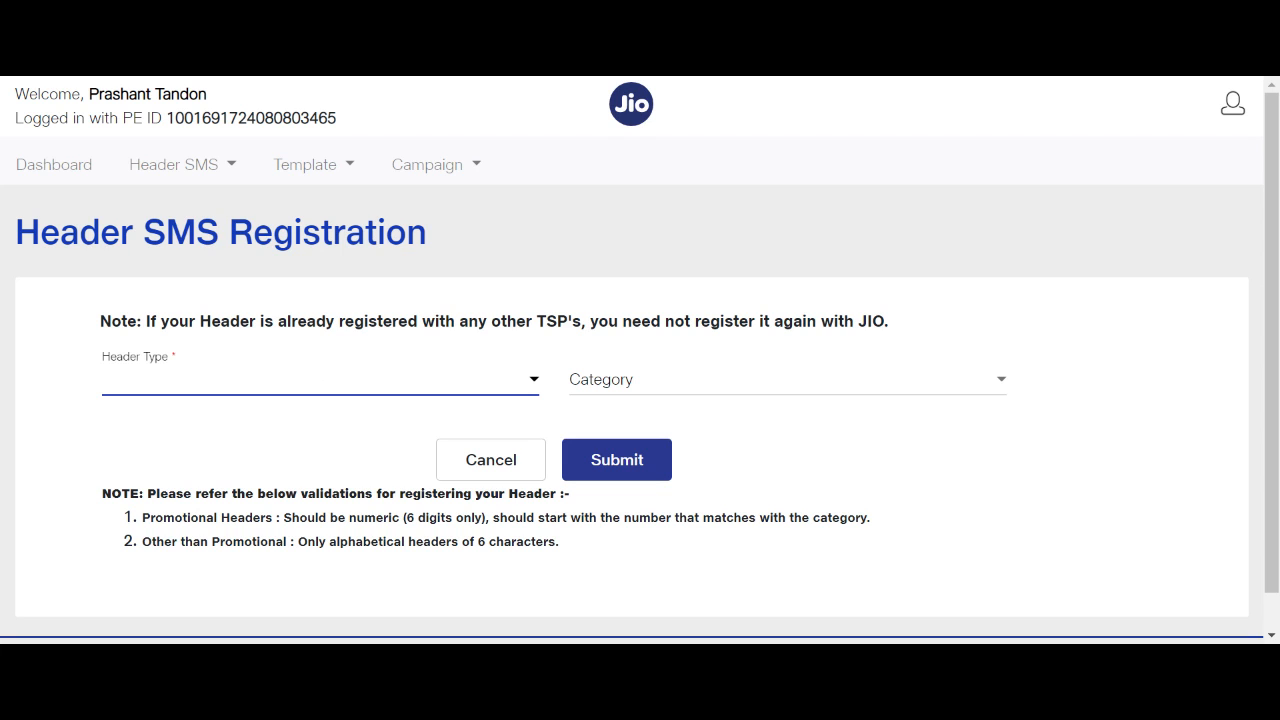
click(302, 427)
click(624, 390)
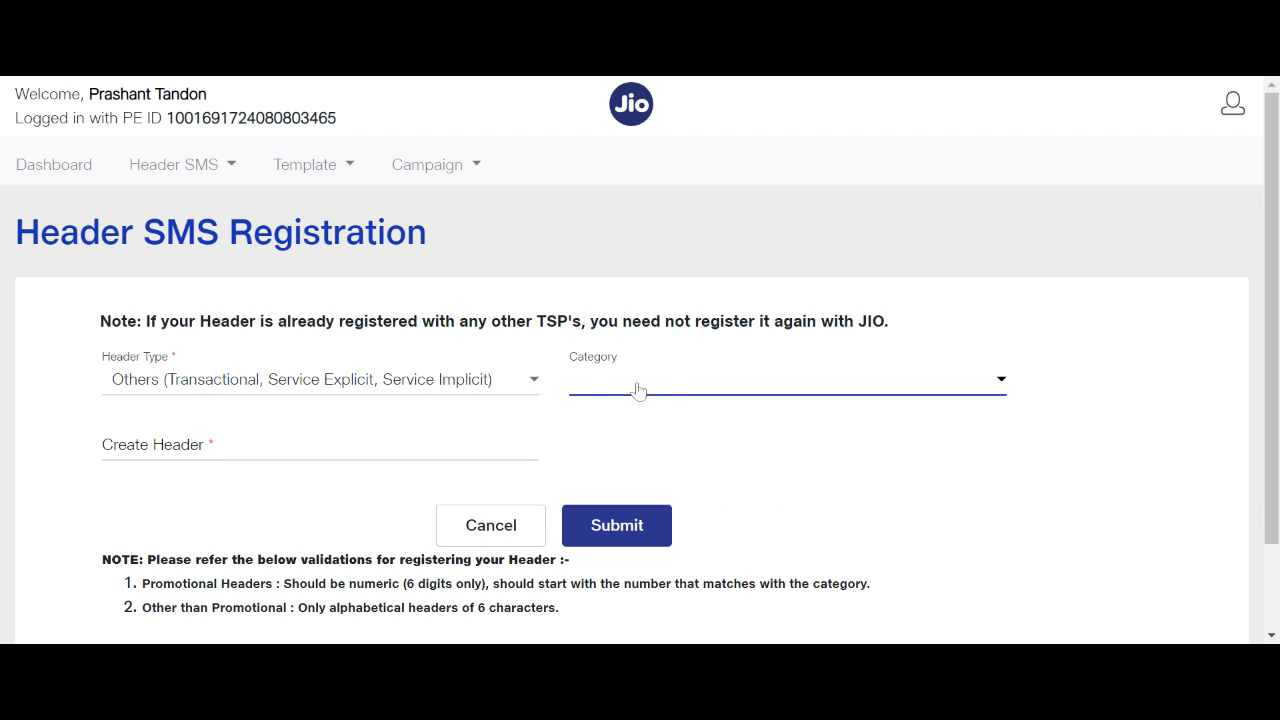
click(707, 528)
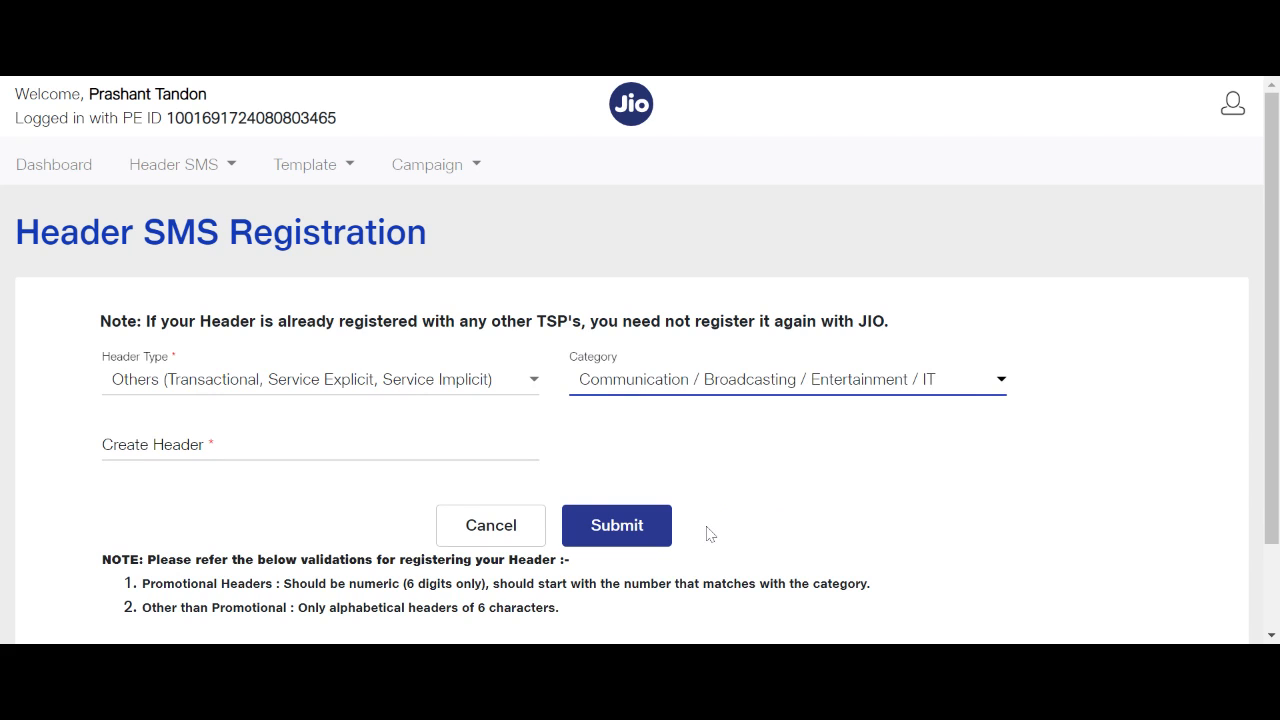
Enter COZYVT as the header name and submit the registration.
click(312, 461)
click(143, 500)
click(170, 440)
text(COZYVT)
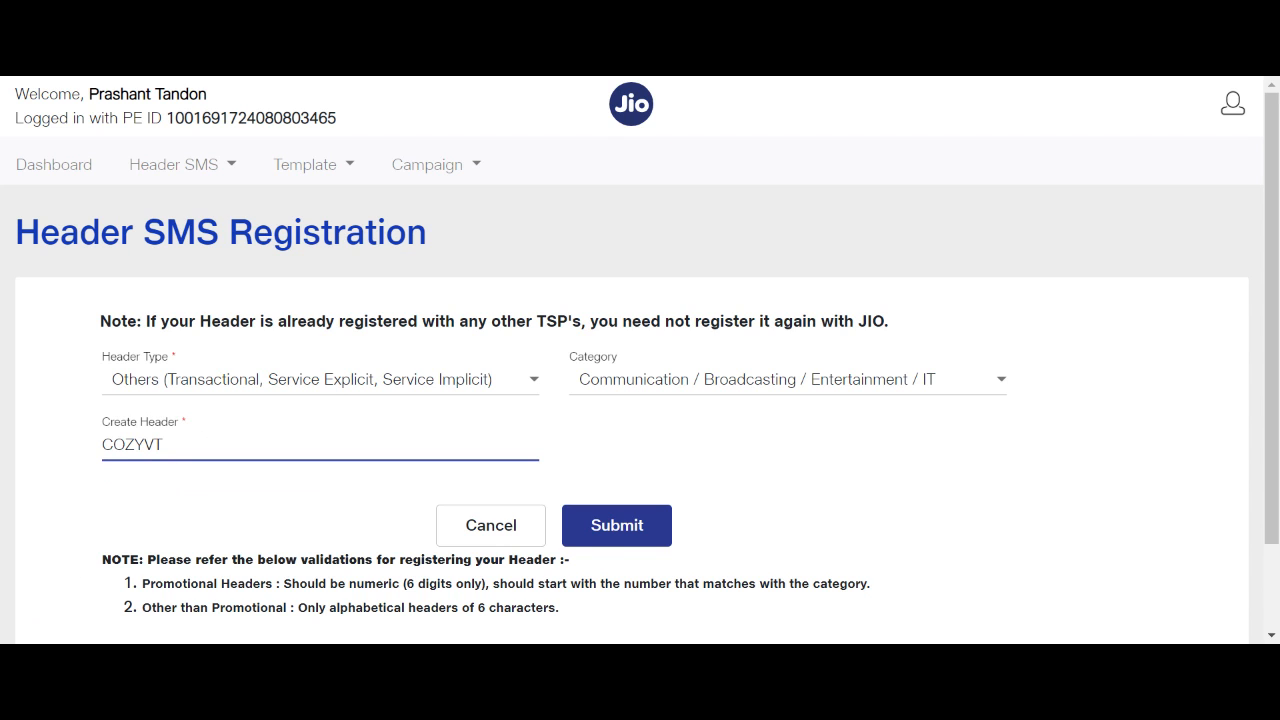
click(620, 527)
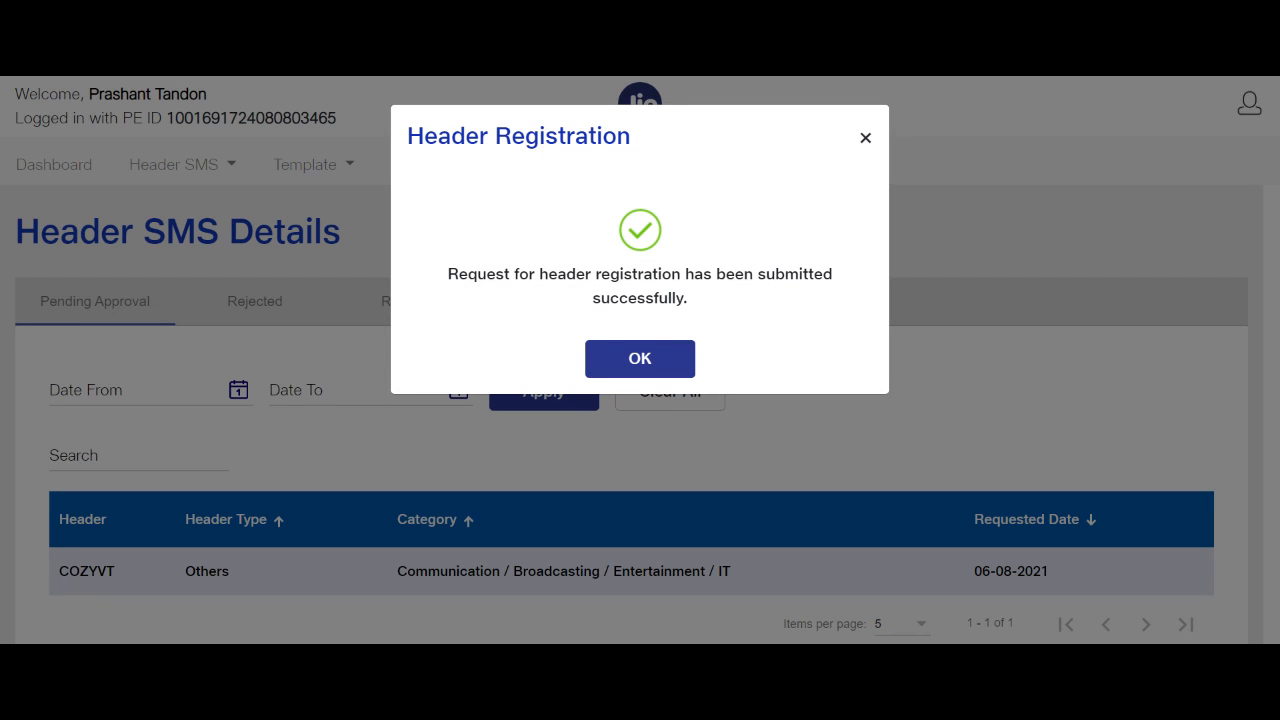
Dismiss the confirmation that header COZYVT was submitted for approval.
drag(446, 274, 810, 305)
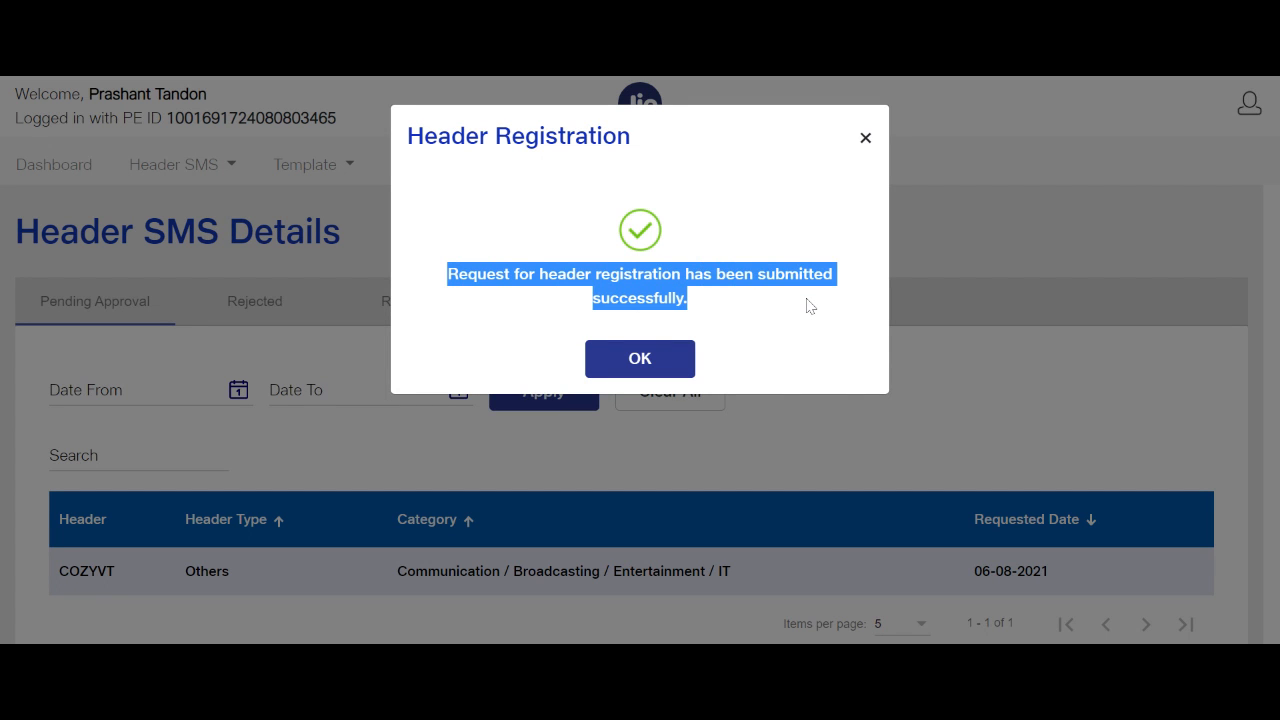
click(880, 134)
click(866, 138)
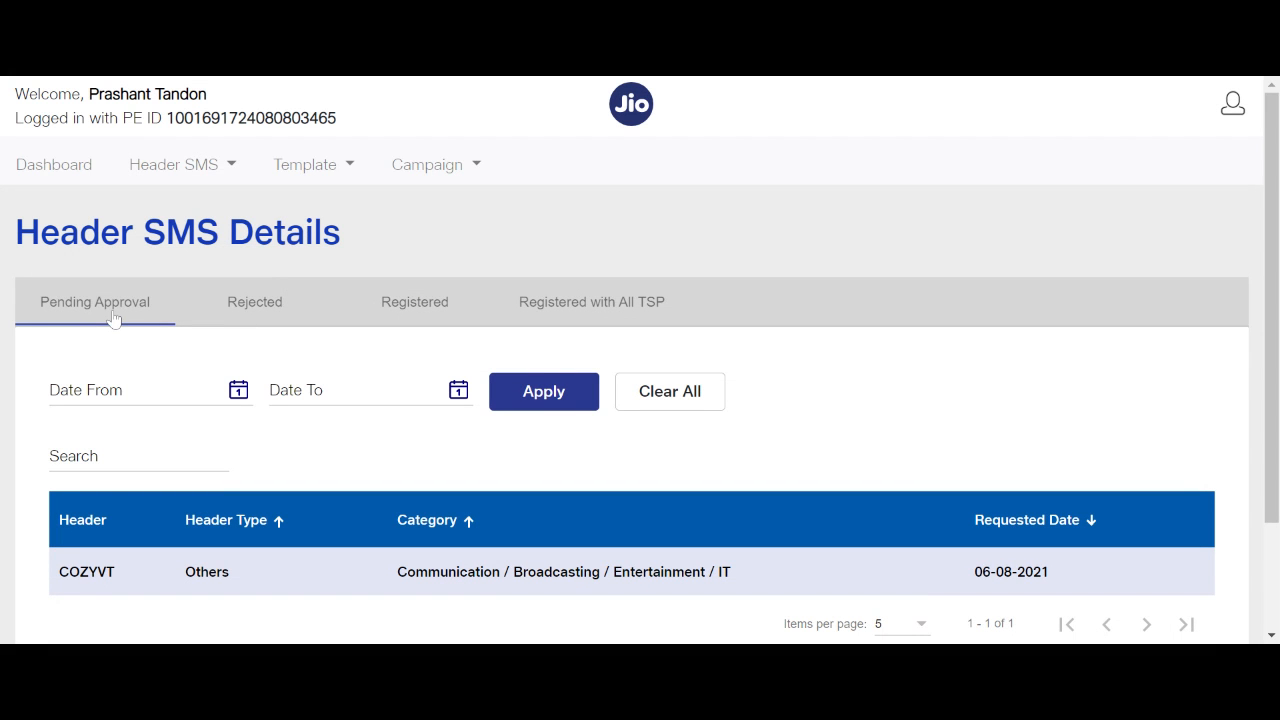
Review the registered headers list, sorting it by header type.
click(425, 309)
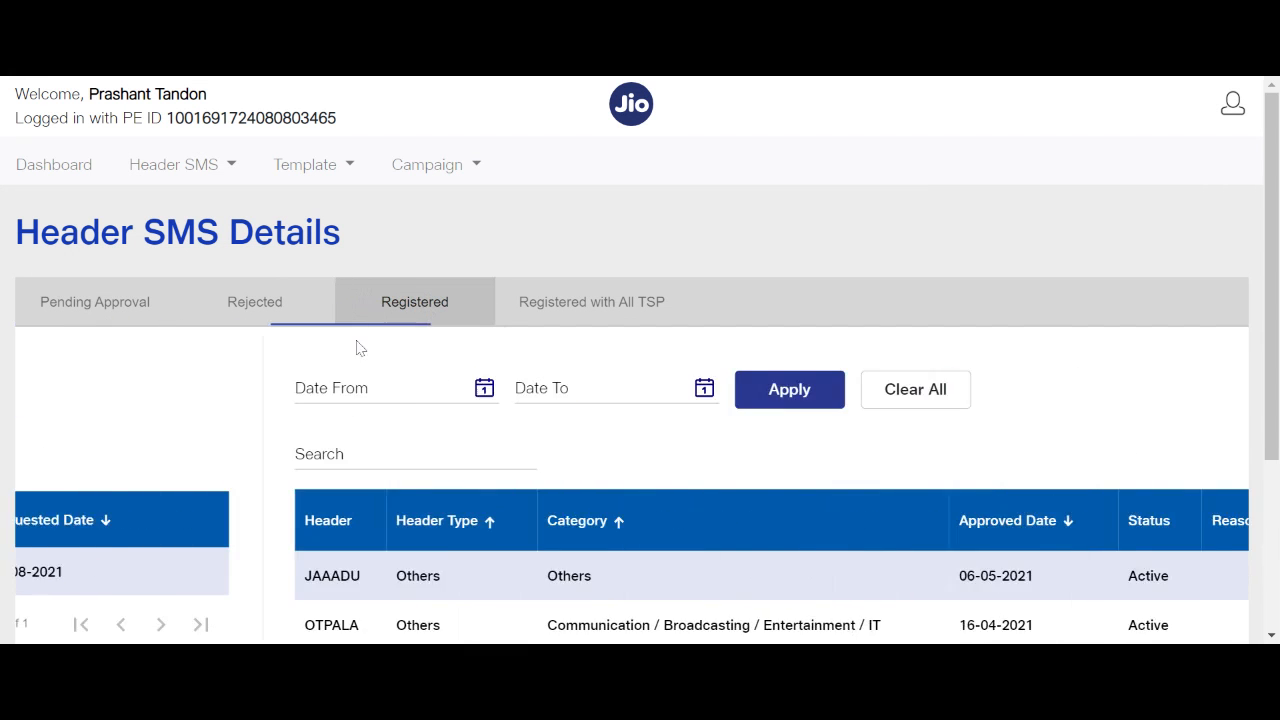
click(240, 517)
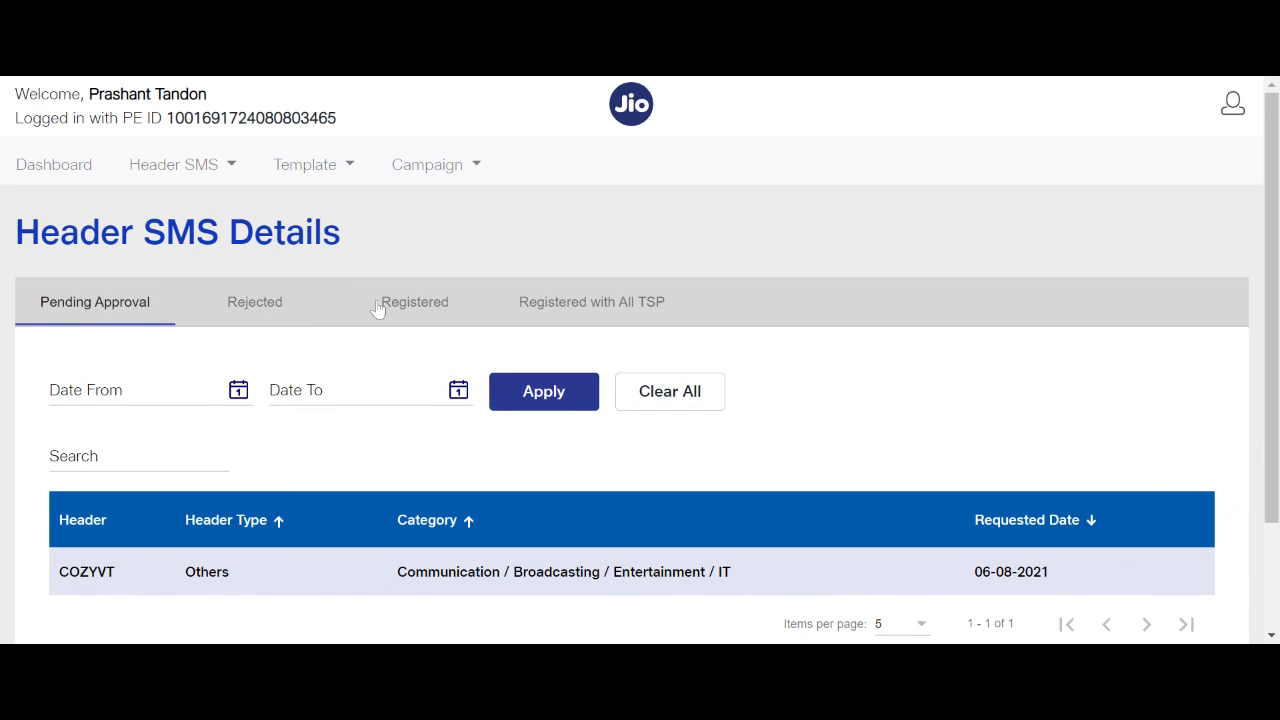
click(385, 302)
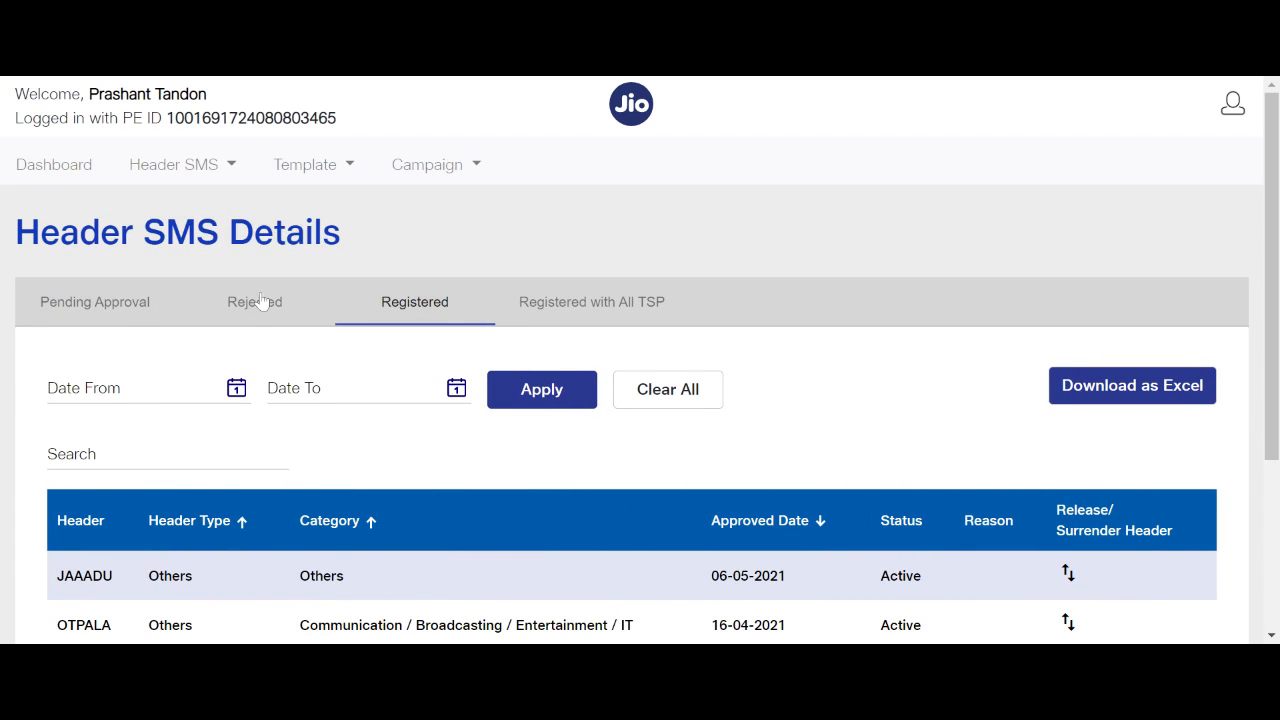
drag(64, 577, 113, 577)
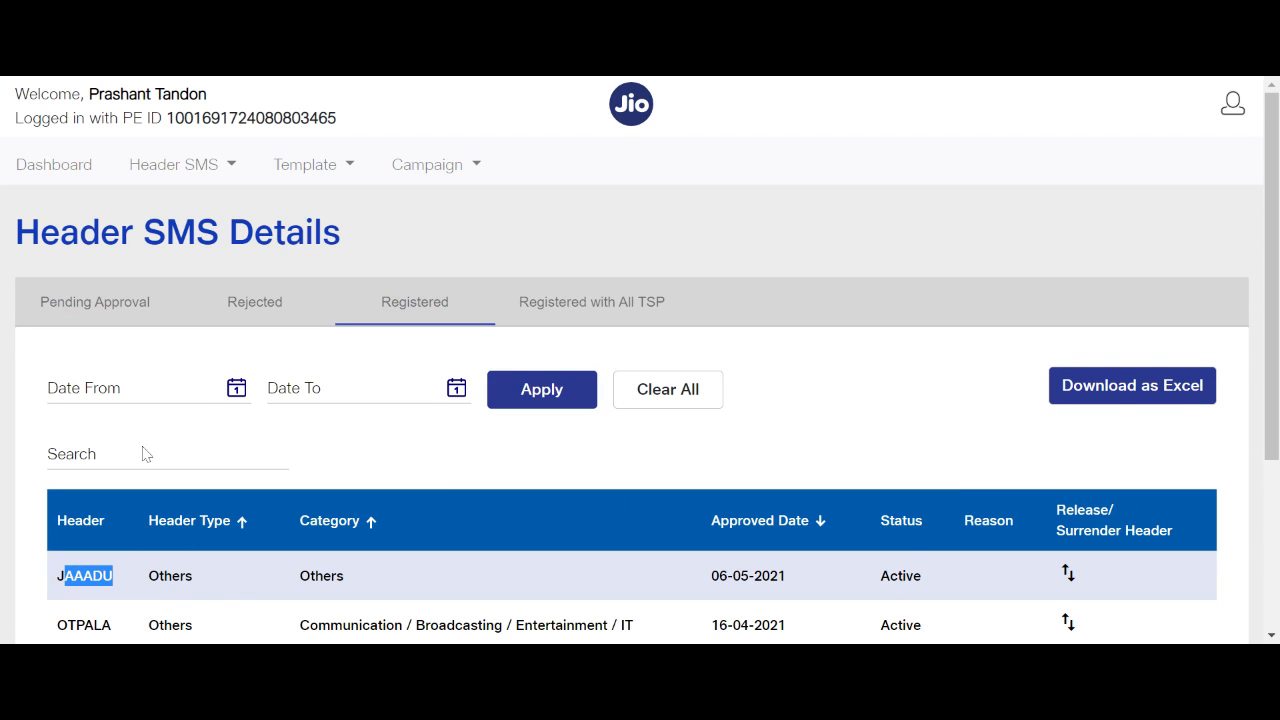
drag(175, 118, 327, 118)
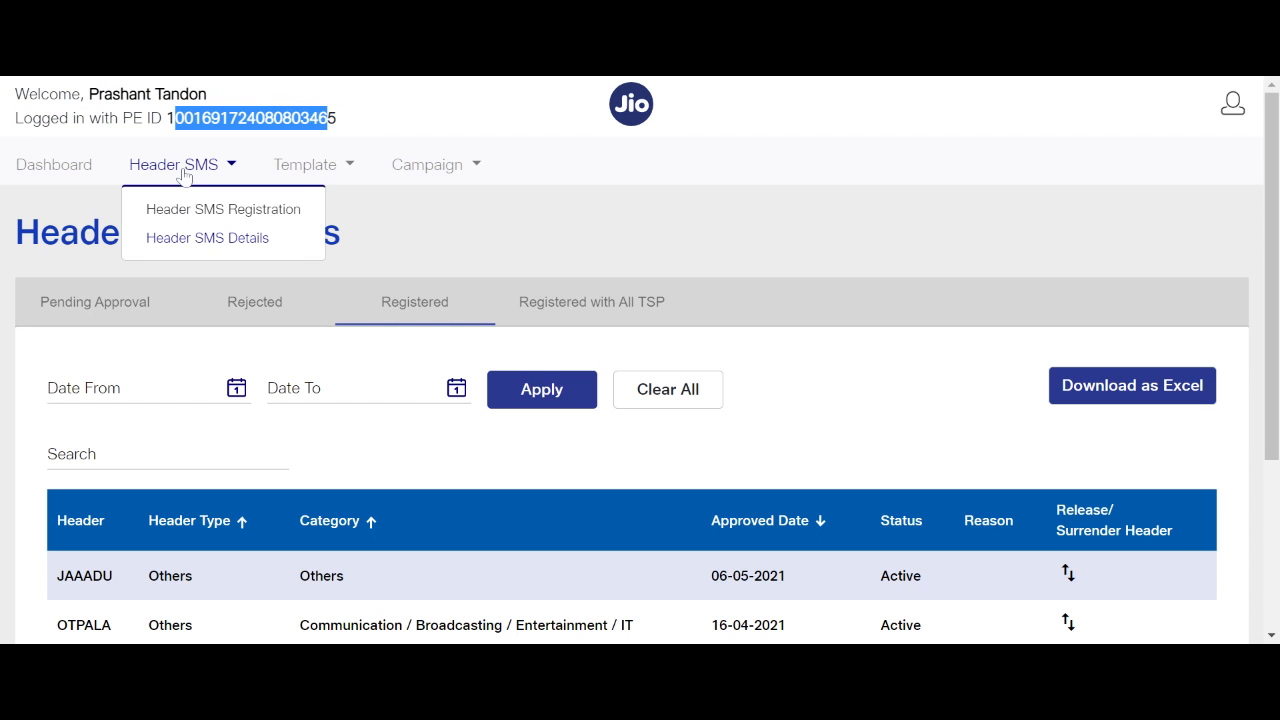
Return via the dashboard to Header SMS Details and check the Rejected and Registered header lists.
click(66, 167)
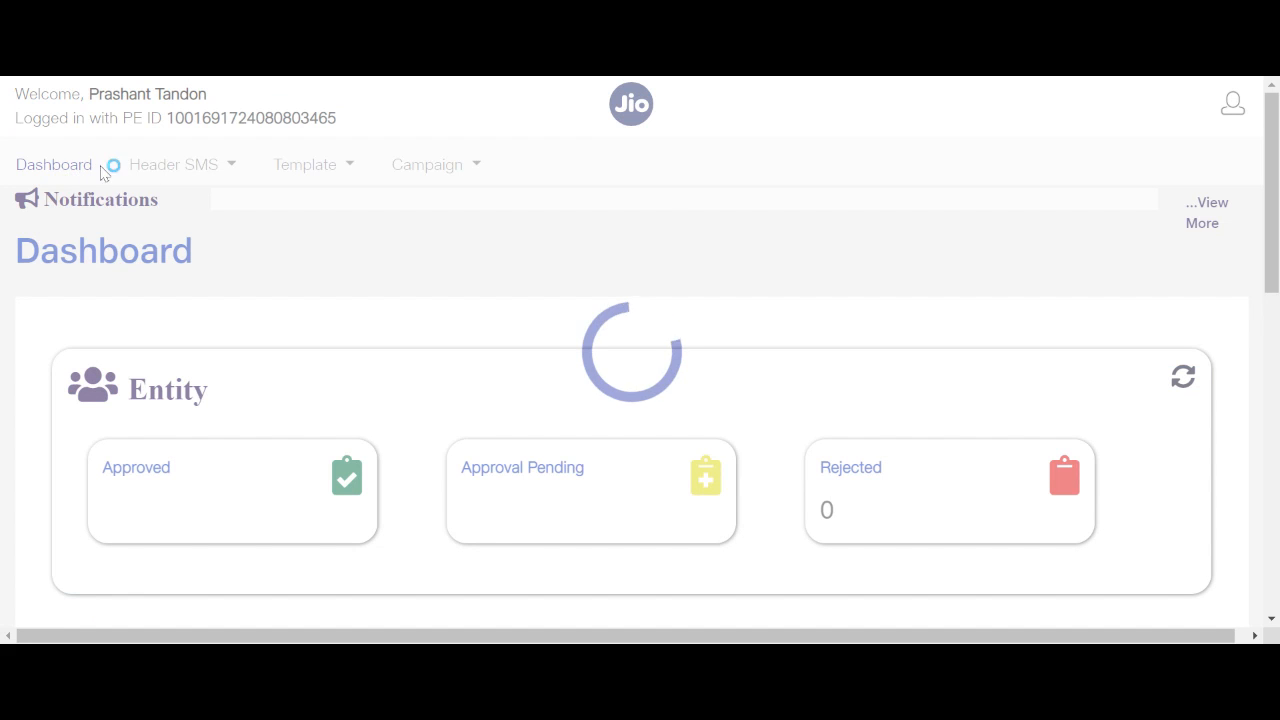
mouse_move(170, 166)
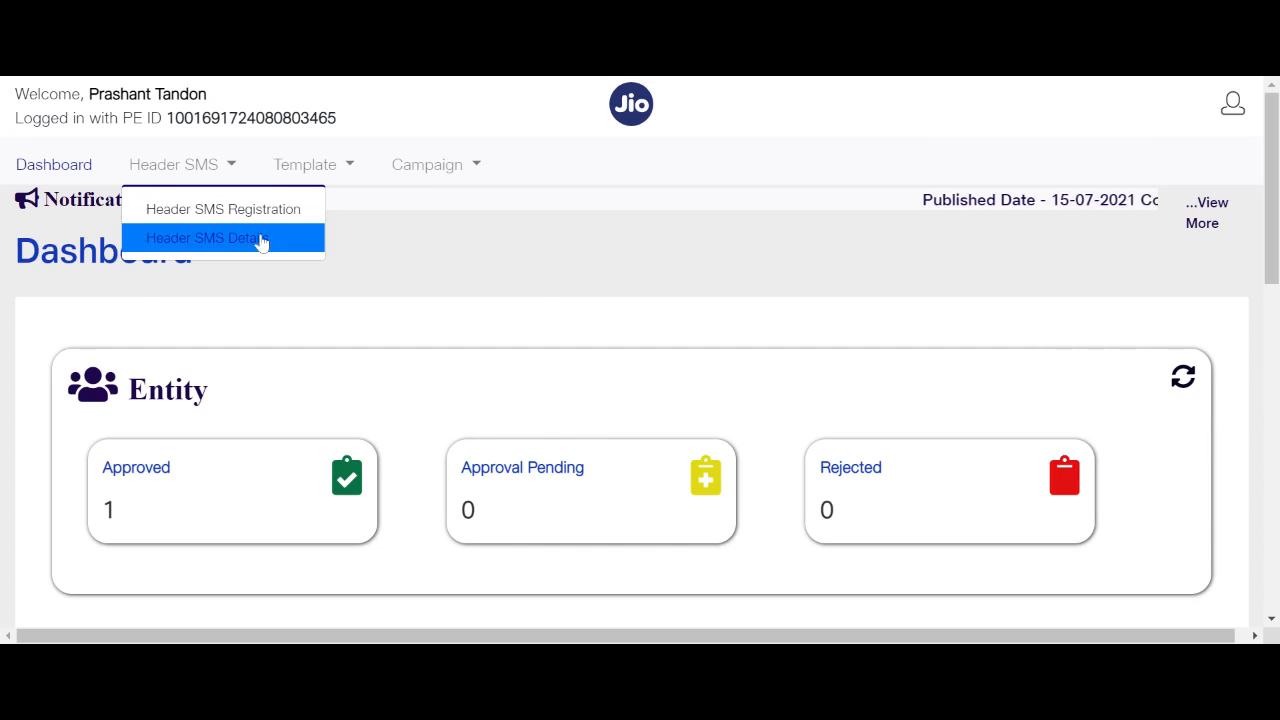
click(258, 243)
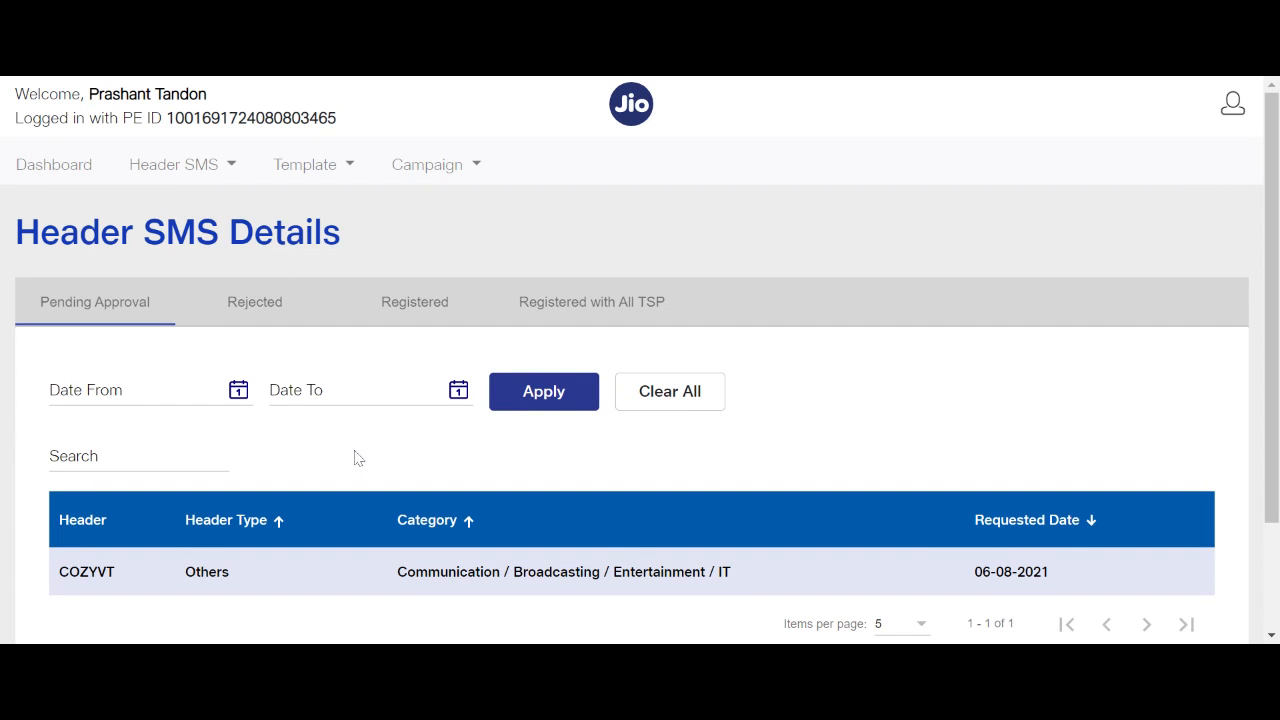
click(262, 312)
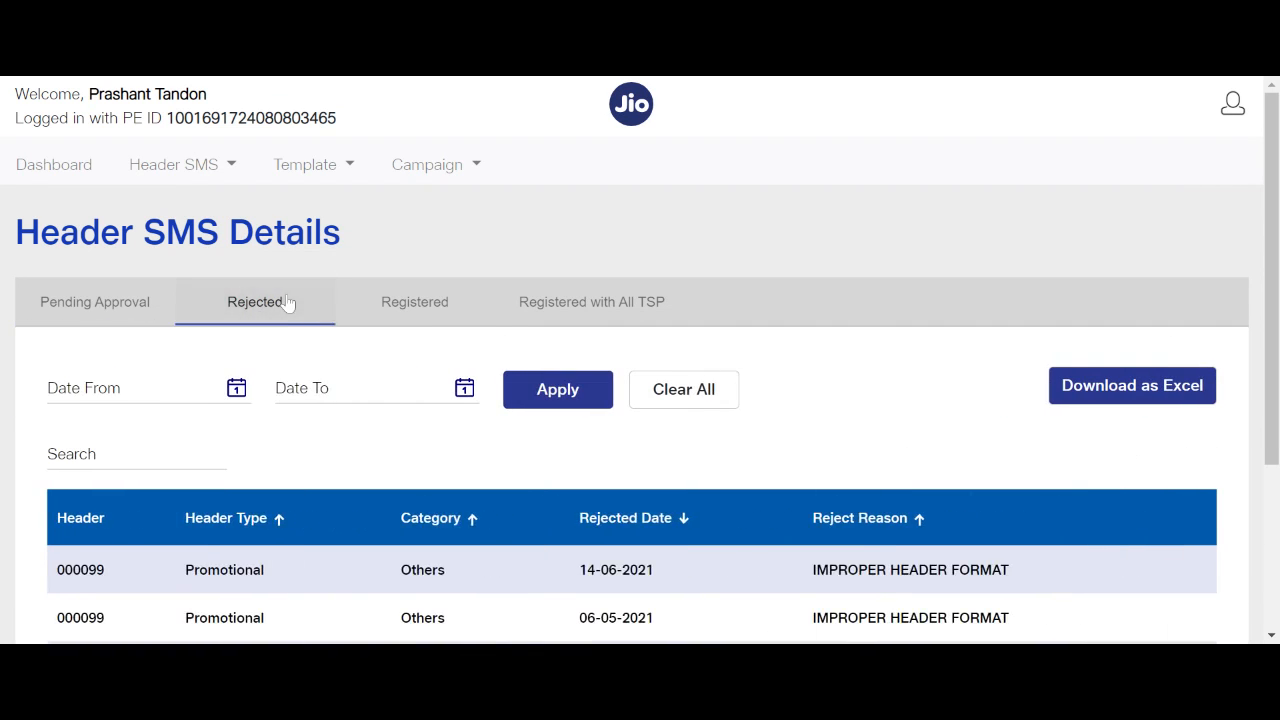
click(415, 302)
mouse_move(360, 192)
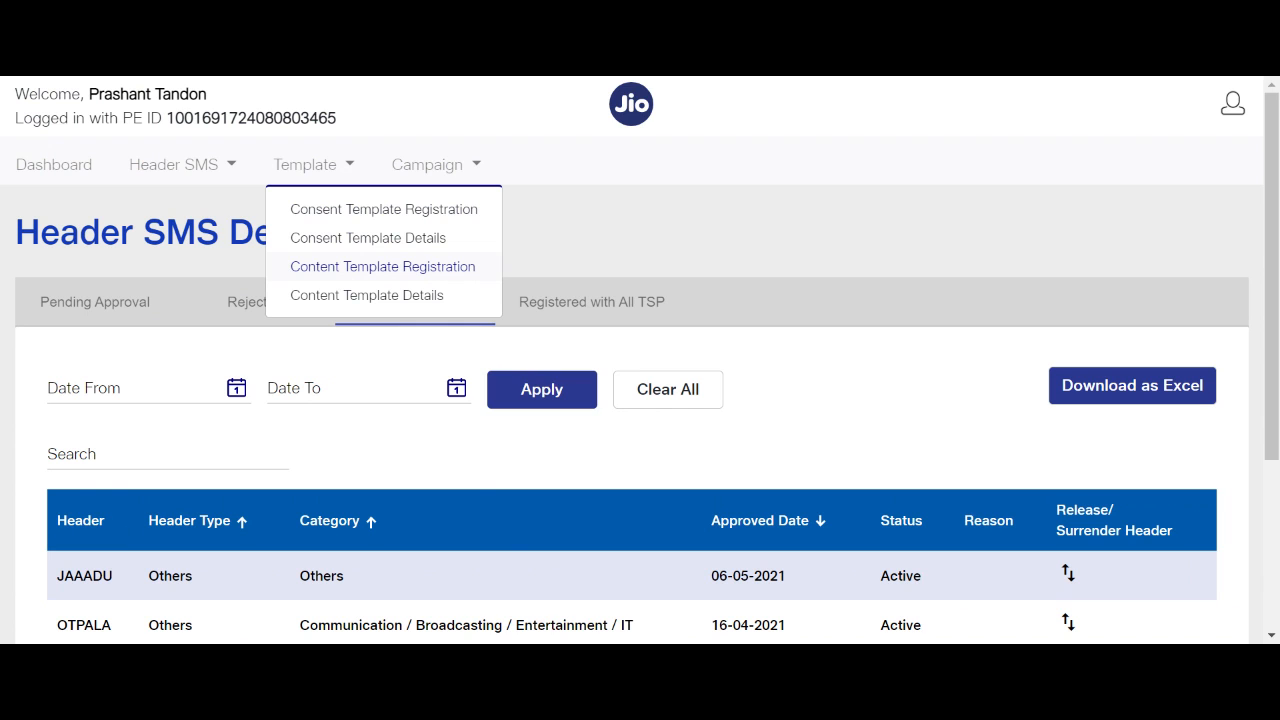
Set the template type to SMS, category Communication / Broadcasting / Entertainment / IT, communication Service Inferred.
click(423, 277)
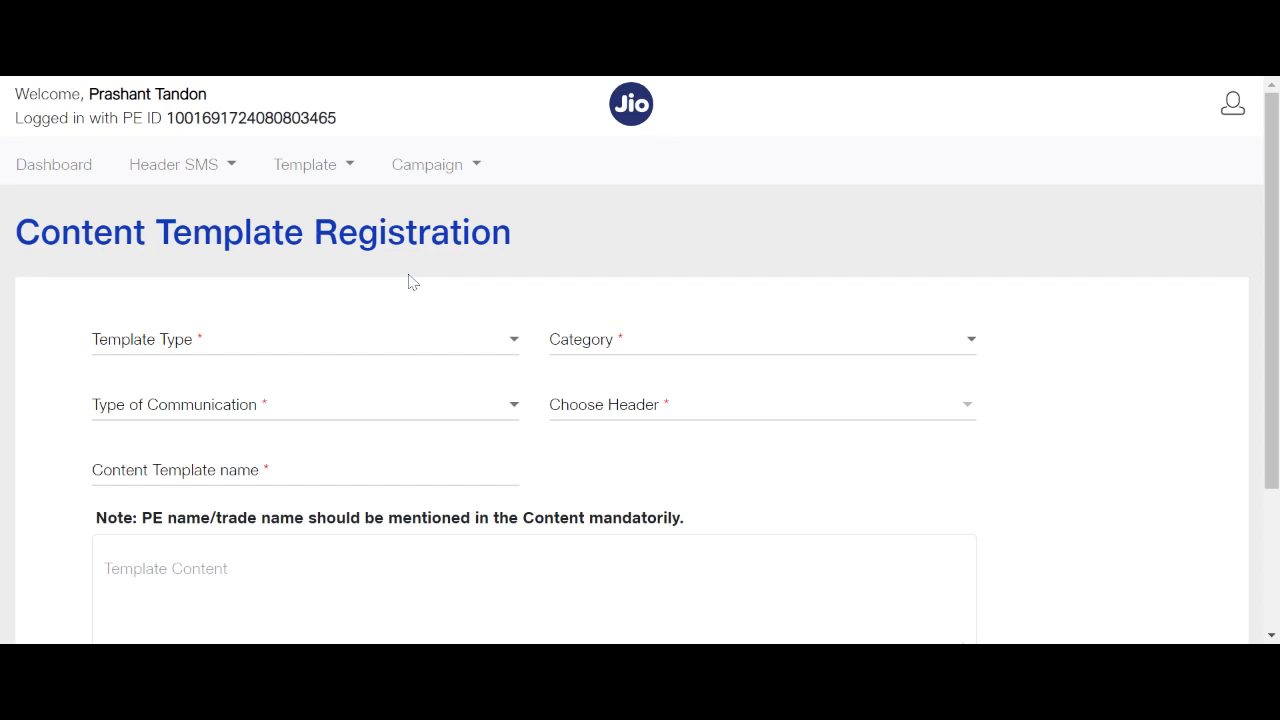
click(437, 348)
click(360, 381)
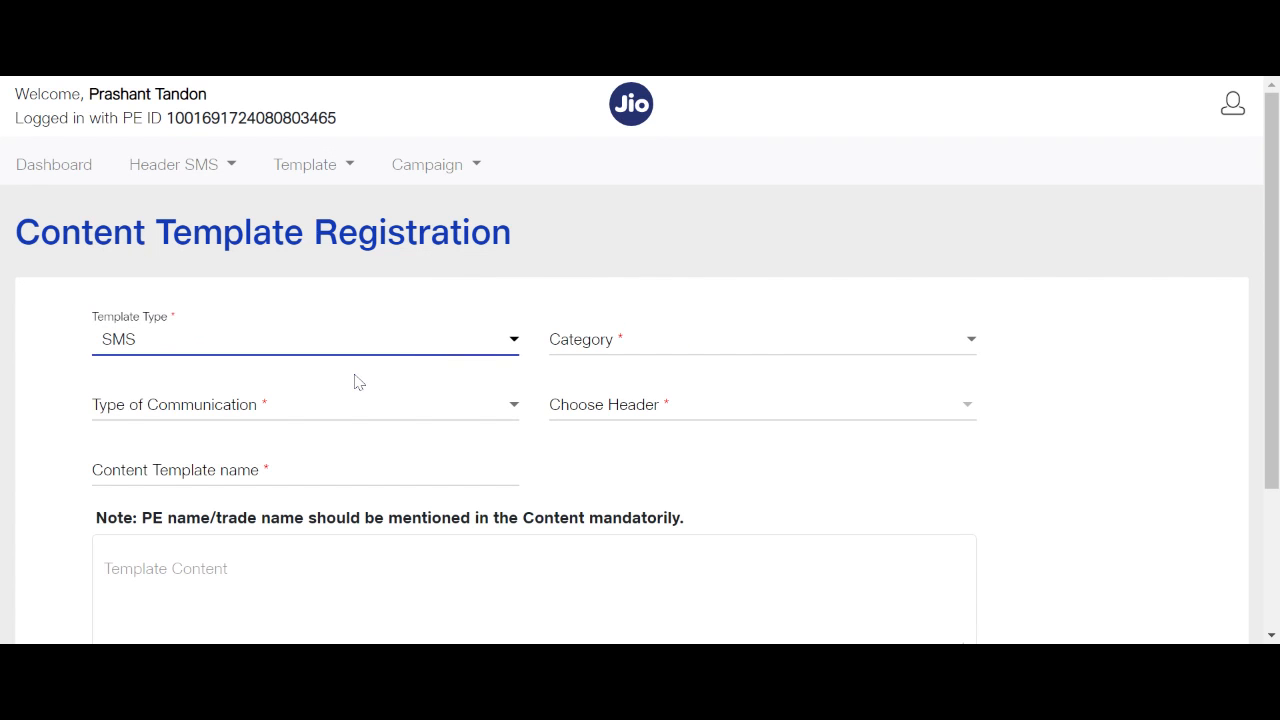
click(607, 350)
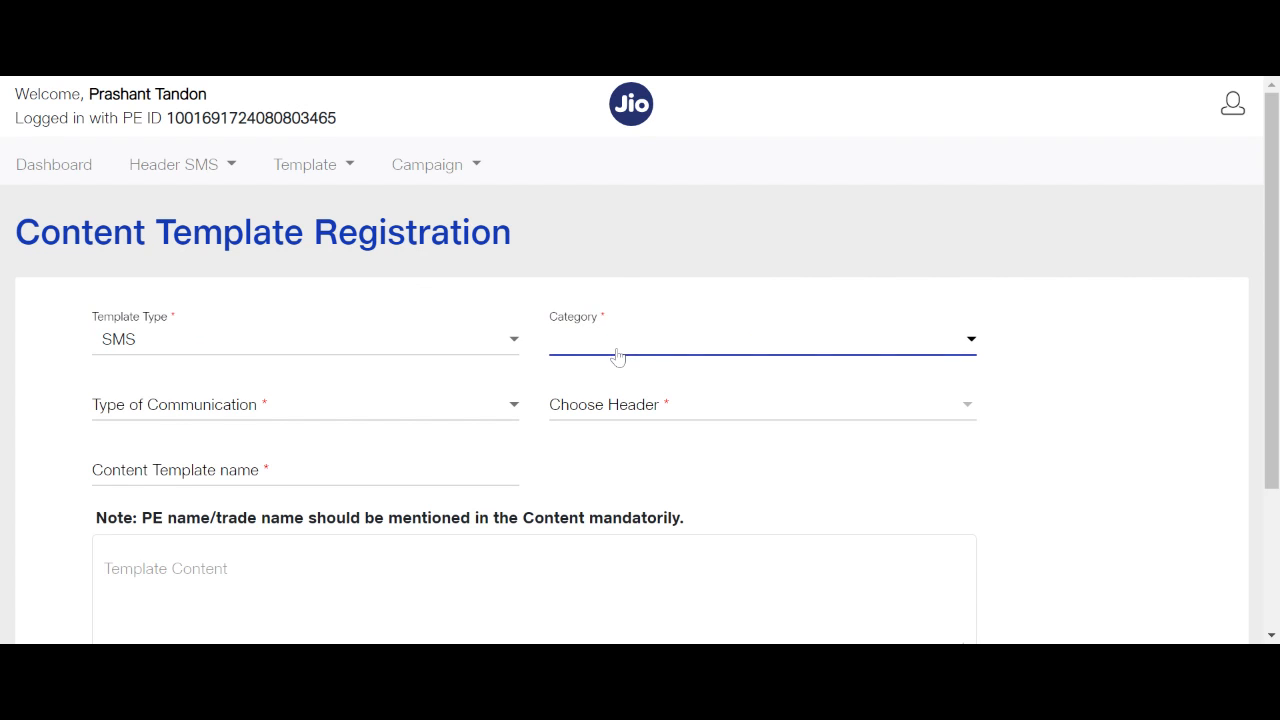
click(714, 470)
click(472, 414)
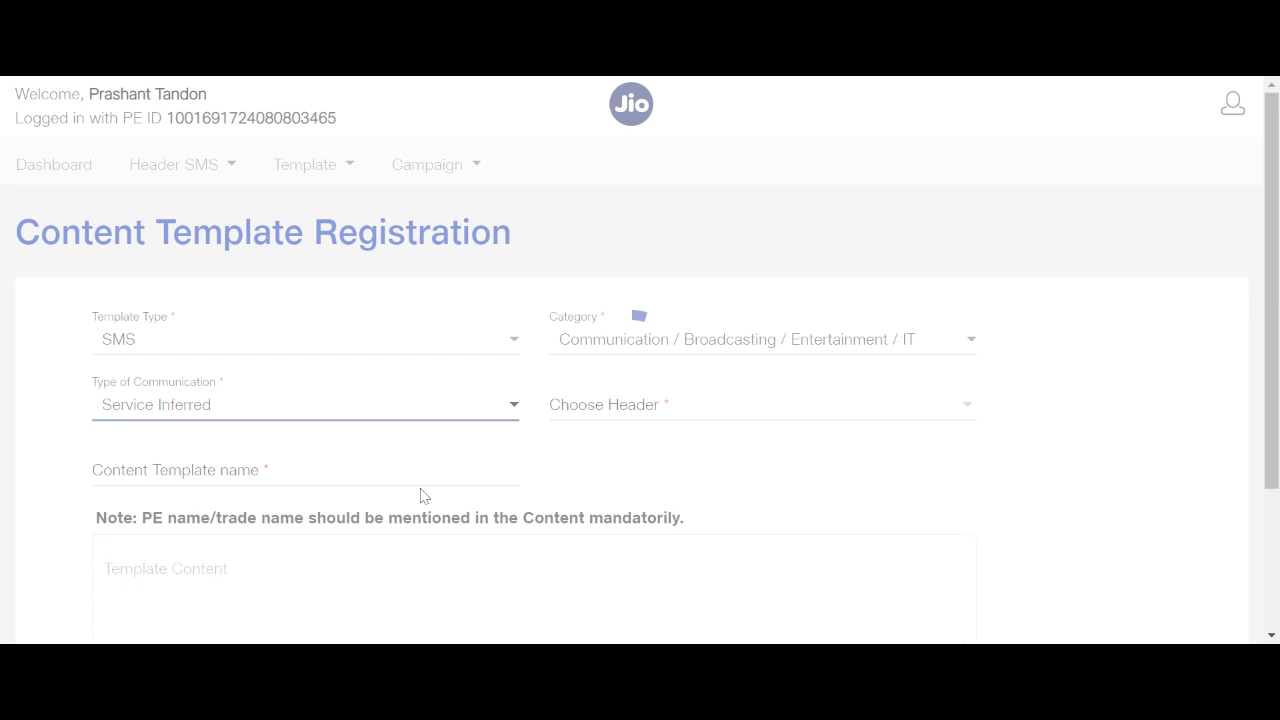
Select CVDEMO as the template's sender header.
click(632, 408)
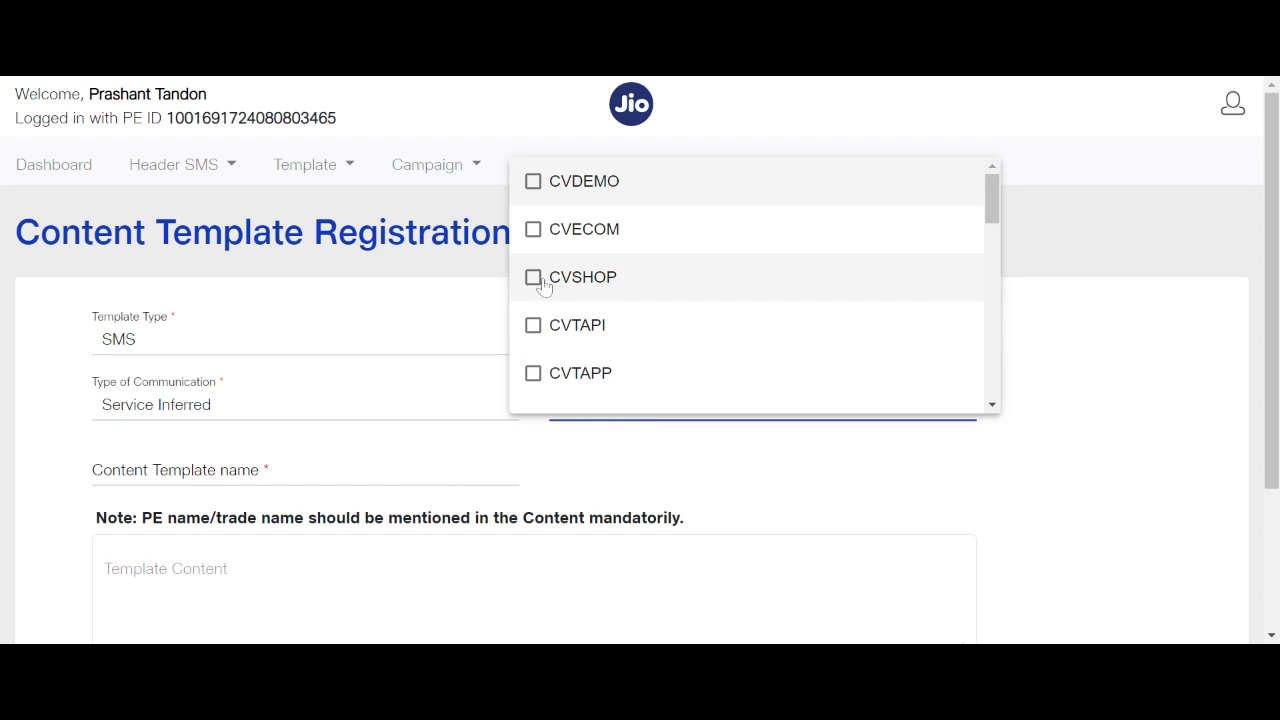
click(533, 183)
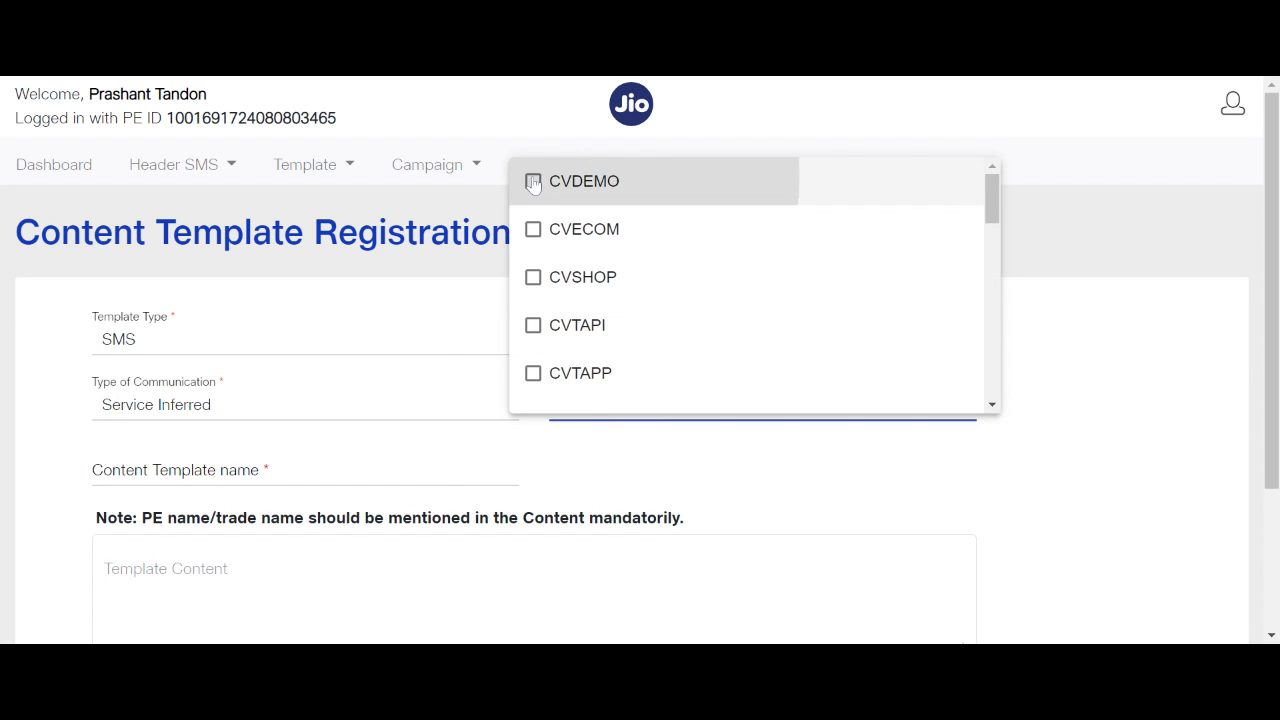
click(585, 458)
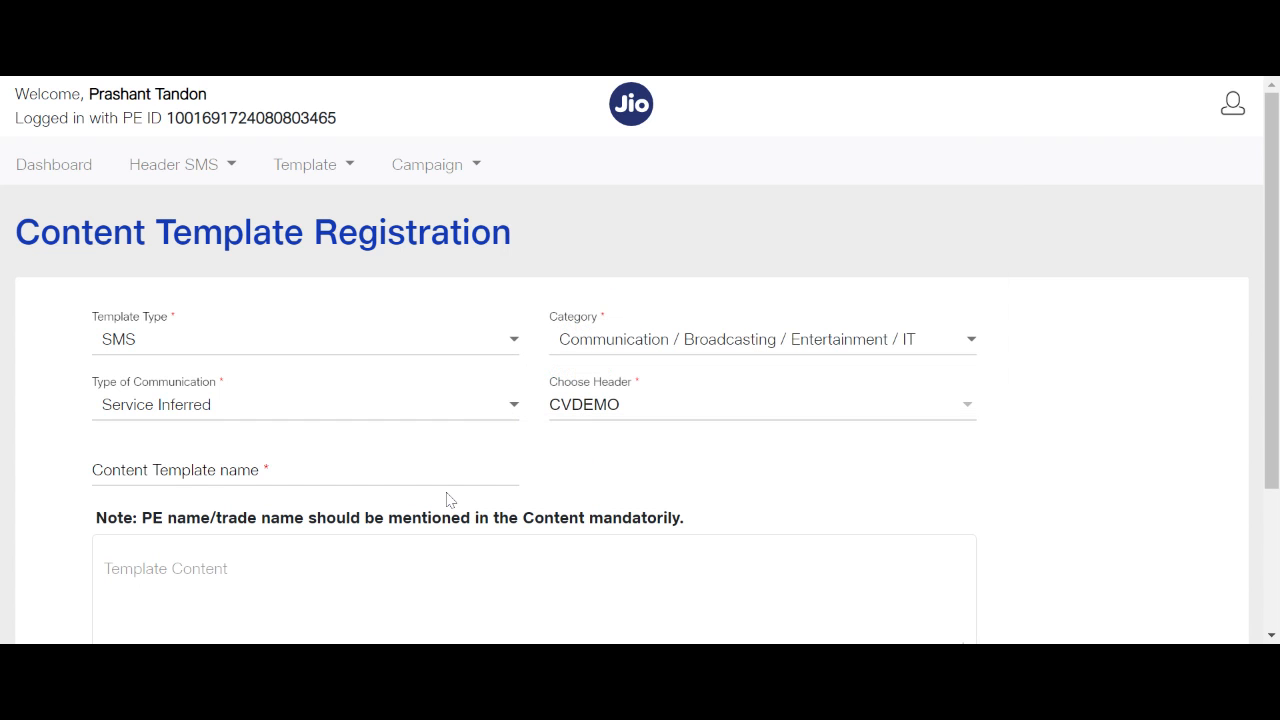
click(300, 478)
Name the template 'test sms final' and enter the thank-you message signed Cozy Vision, ending 'Dear {}'.
click(46, 474)
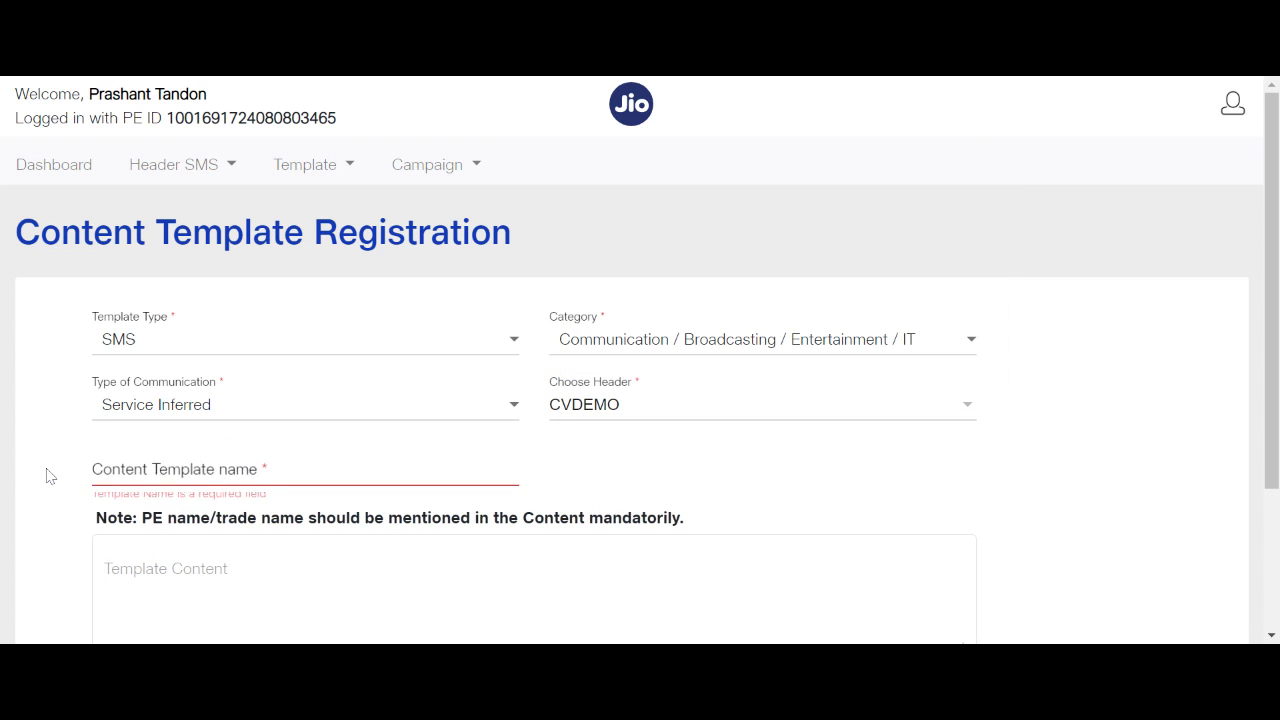
text(test )
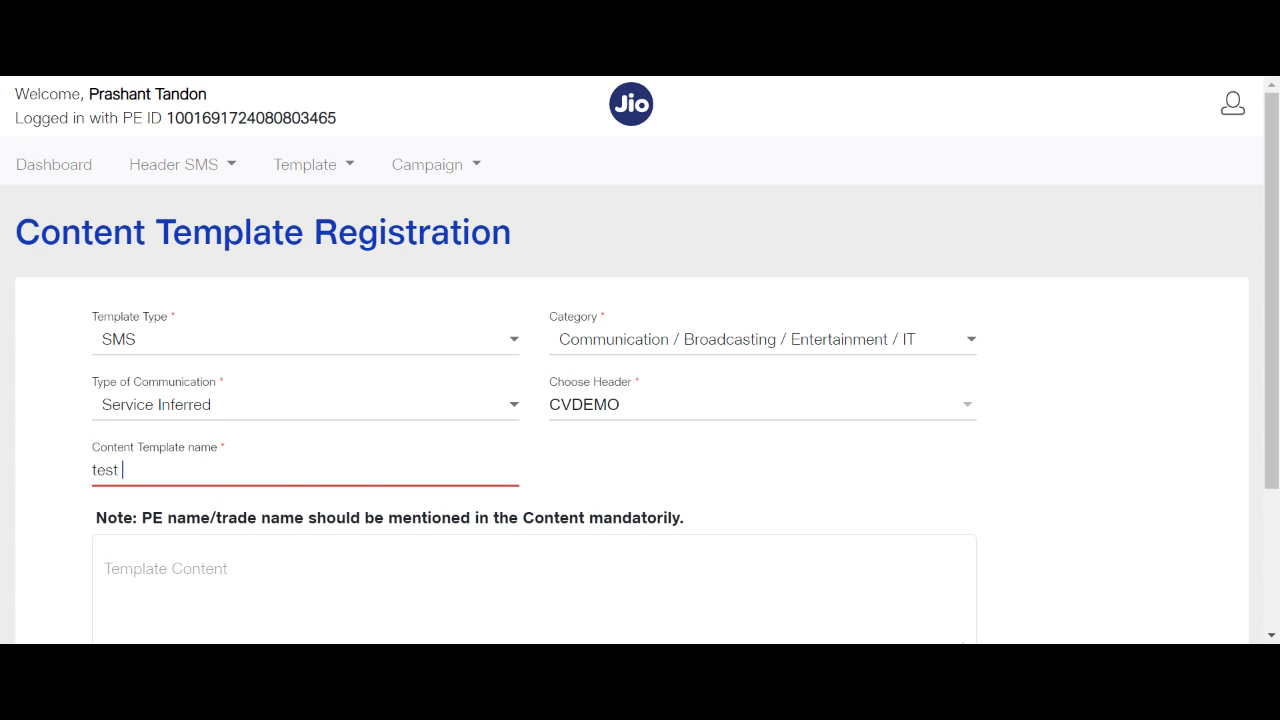
text(sms final)
key(Tab)
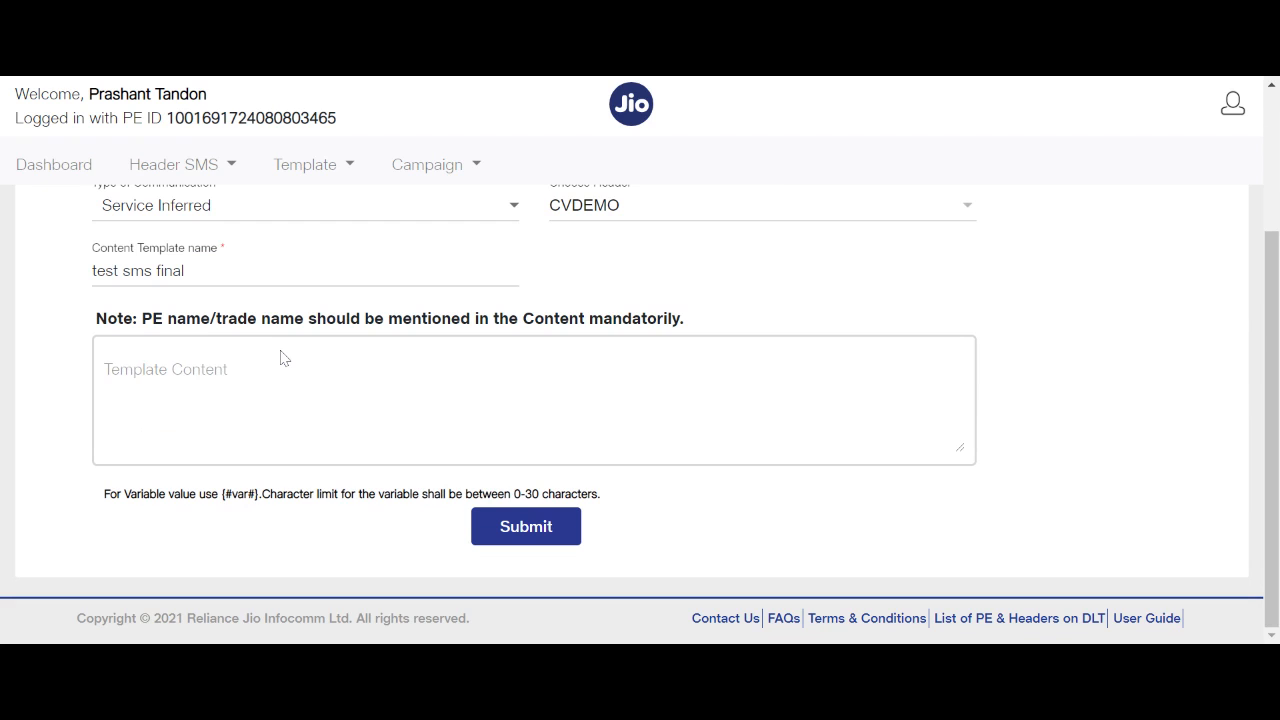
text(Thank you for contacting us.)
key(Return)
text(We will get back to you.)
key(Return)
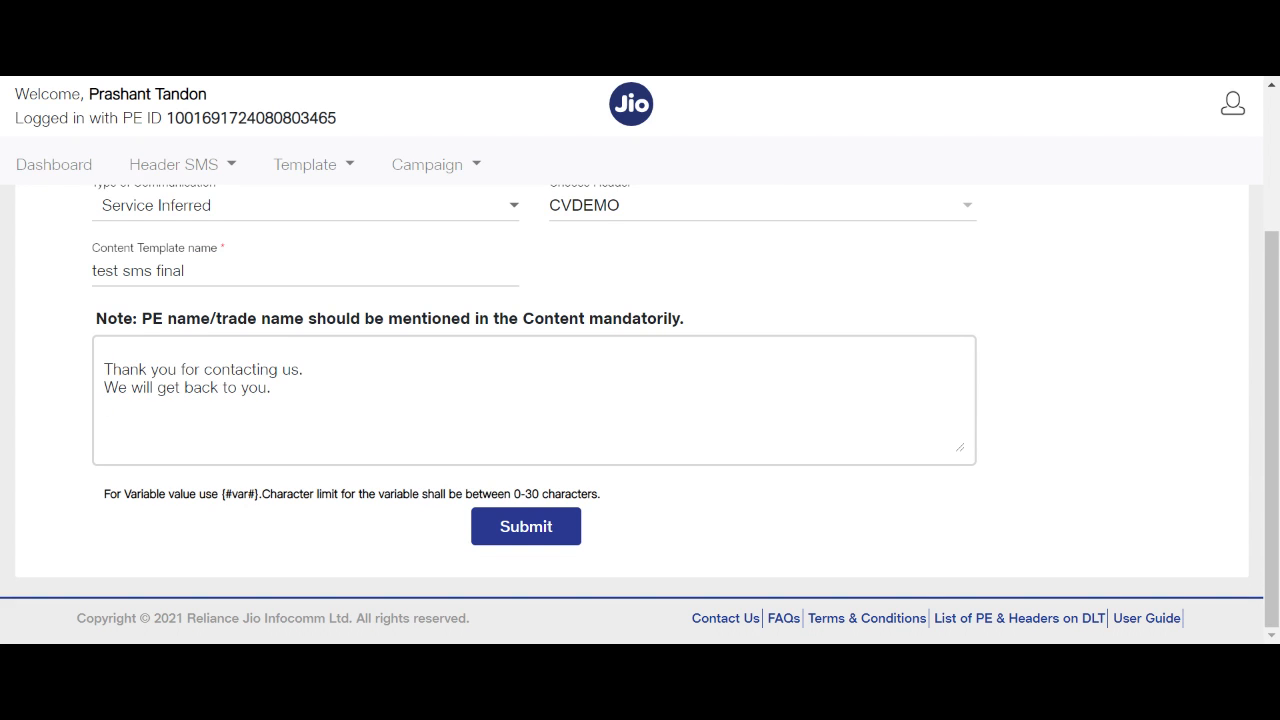
text(Cozy Vision)
text(Dear )
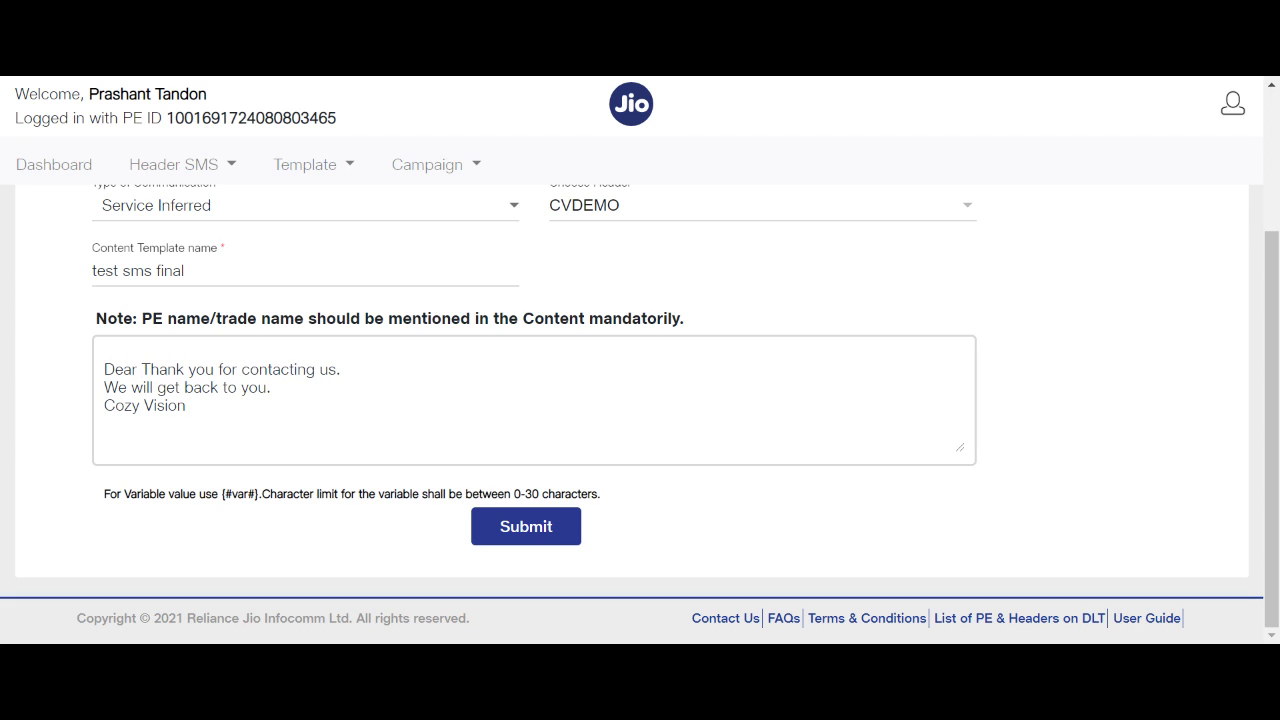
text({})
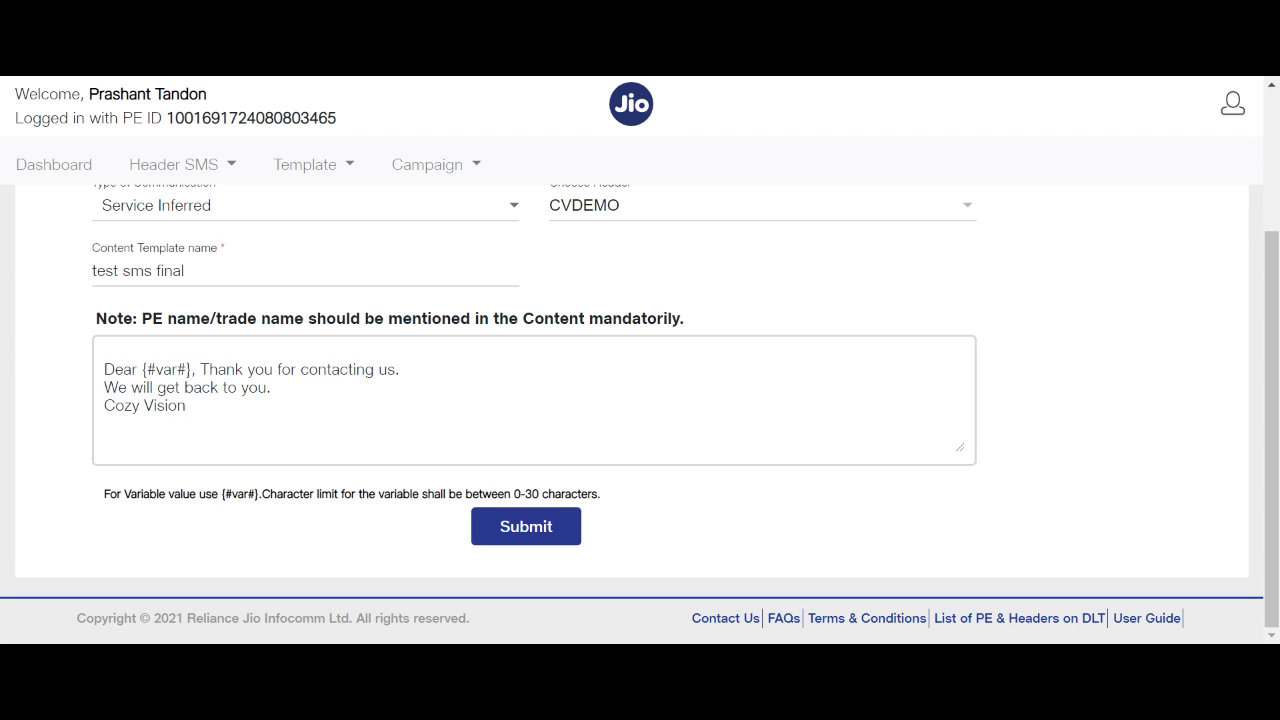
Put two {#var#} variables after 'Dear' and submit the template for validation.
drag(141, 370, 192, 370)
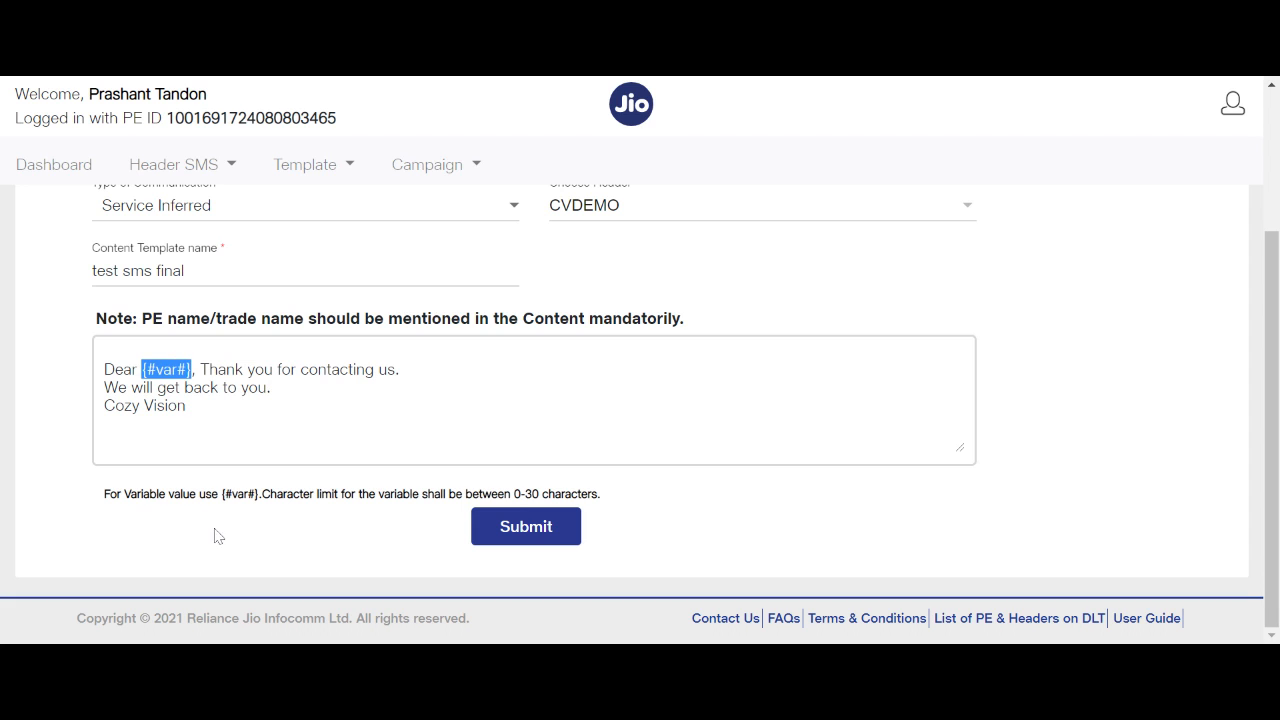
drag(104, 494, 258, 494)
key(ctrl+c)
click(257, 495)
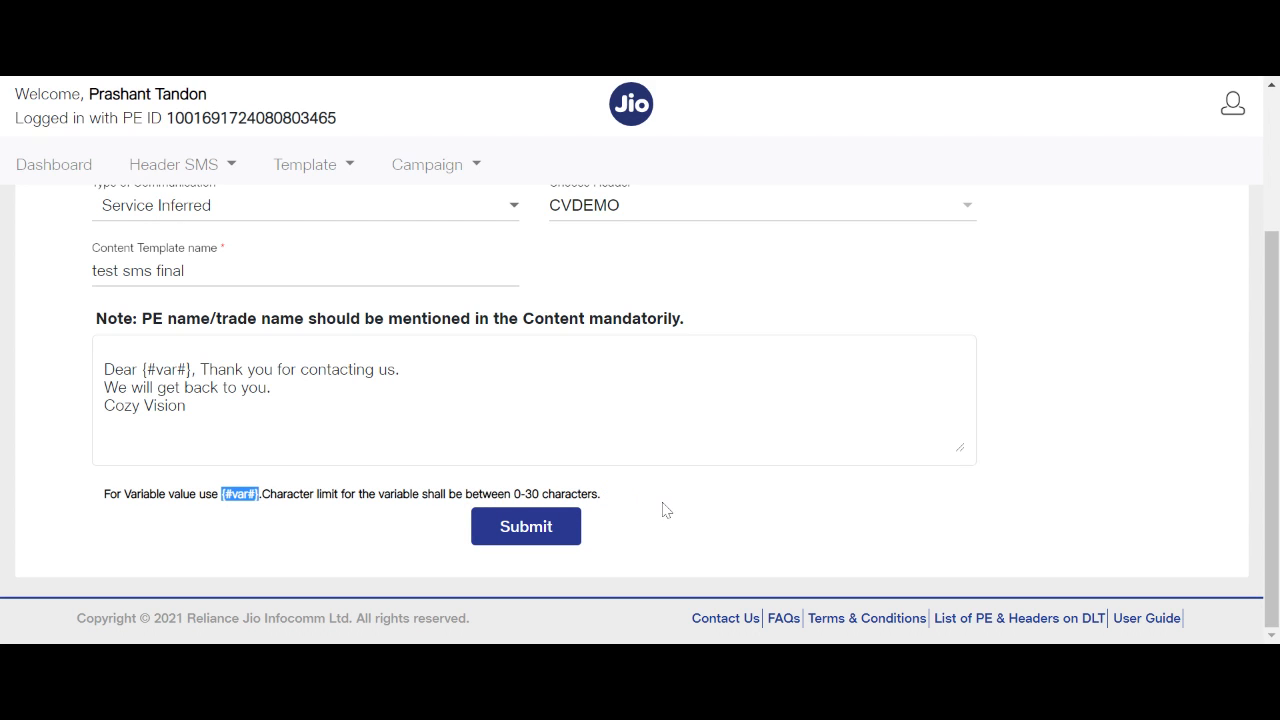
click(145, 369)
drag(192, 369, 141, 369)
key(ctrl+v)
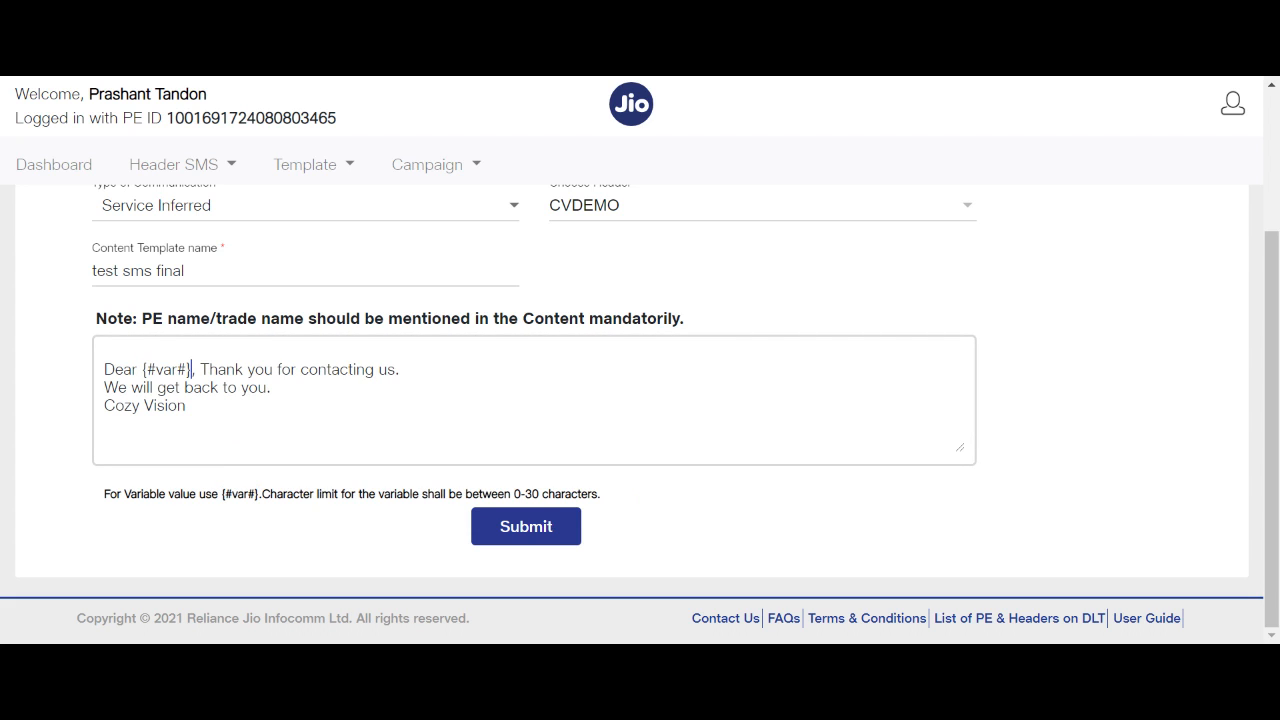
key(ctrl+v)
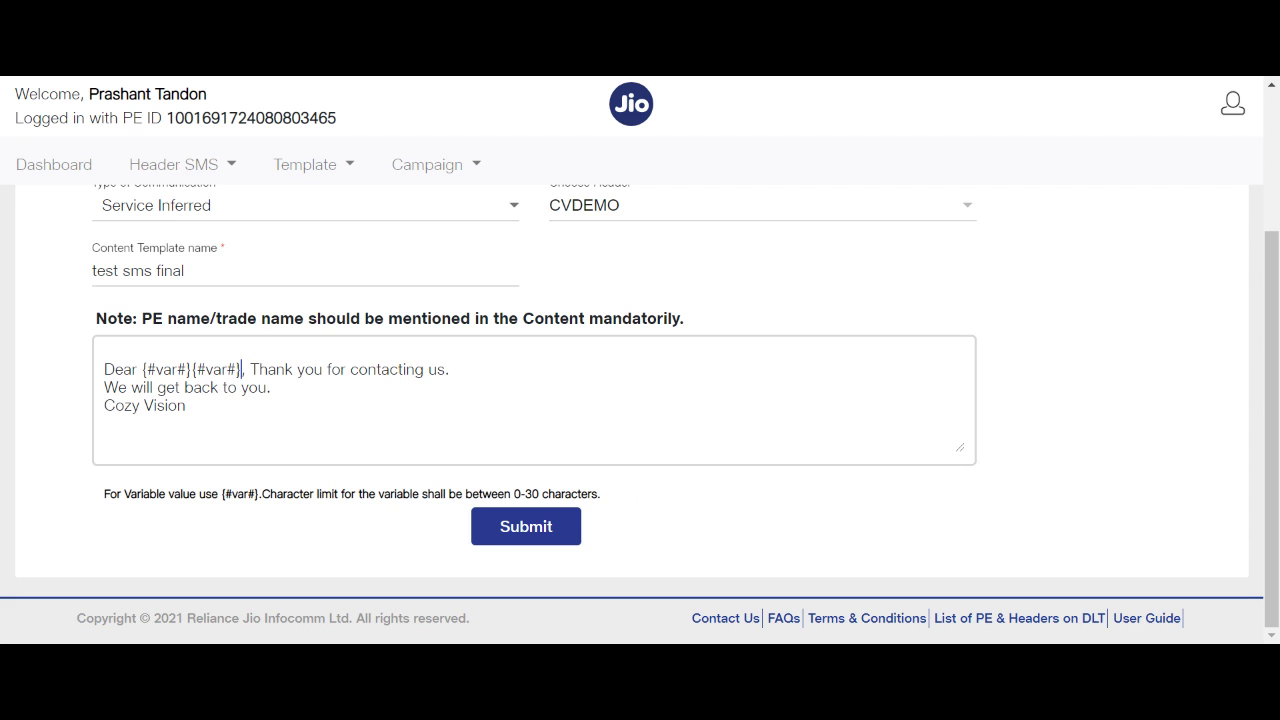
click(541, 527)
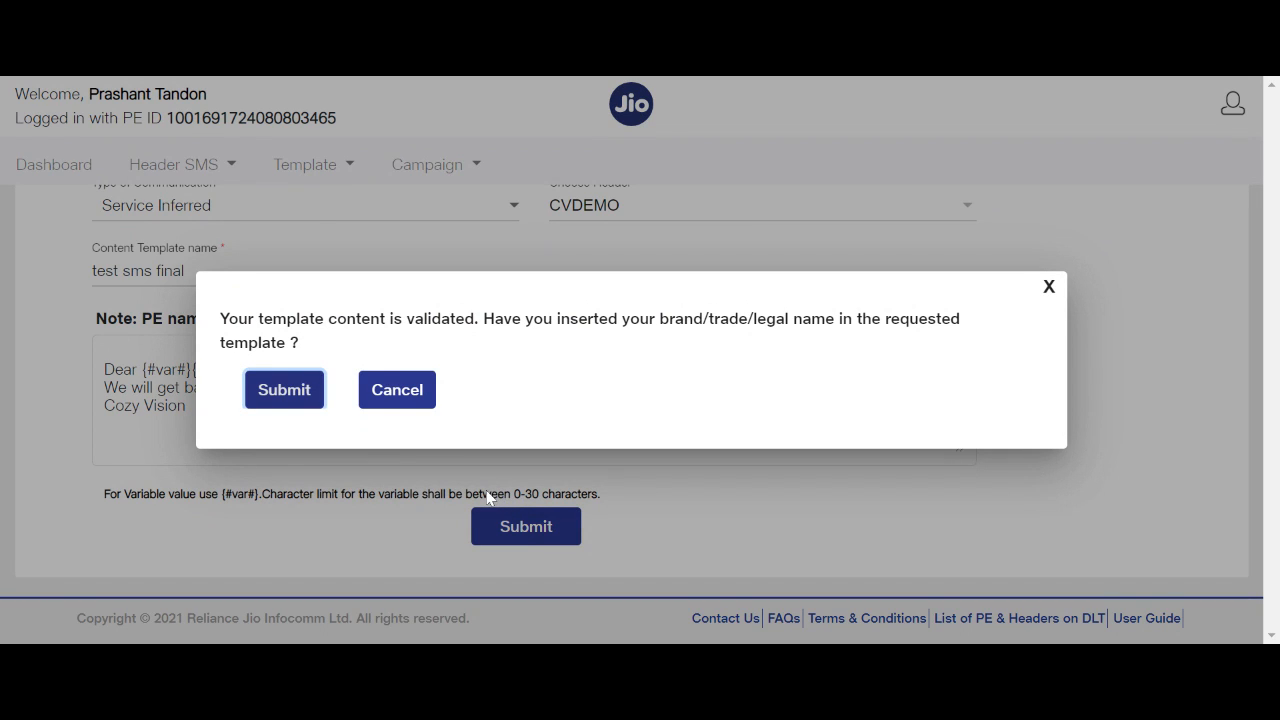
Confirm brand inclusion, submit 'test sms final' for approval, and dismiss the success message.
click(285, 392)
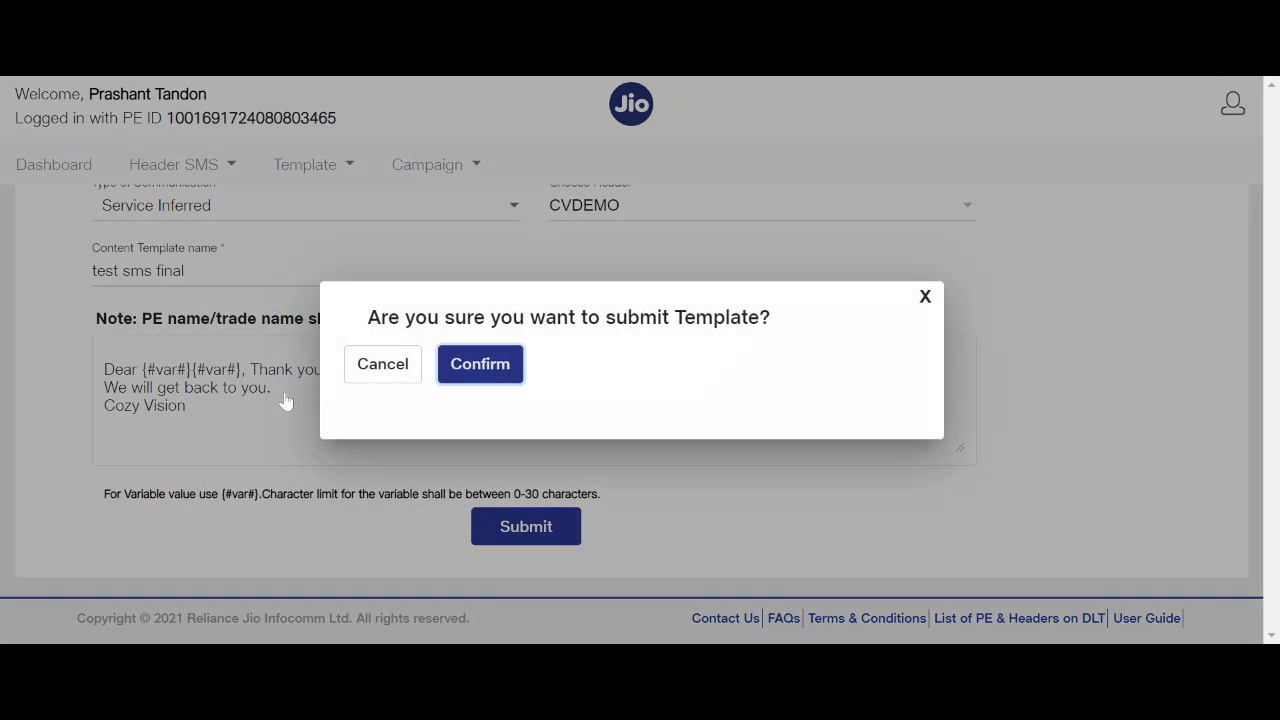
click(494, 367)
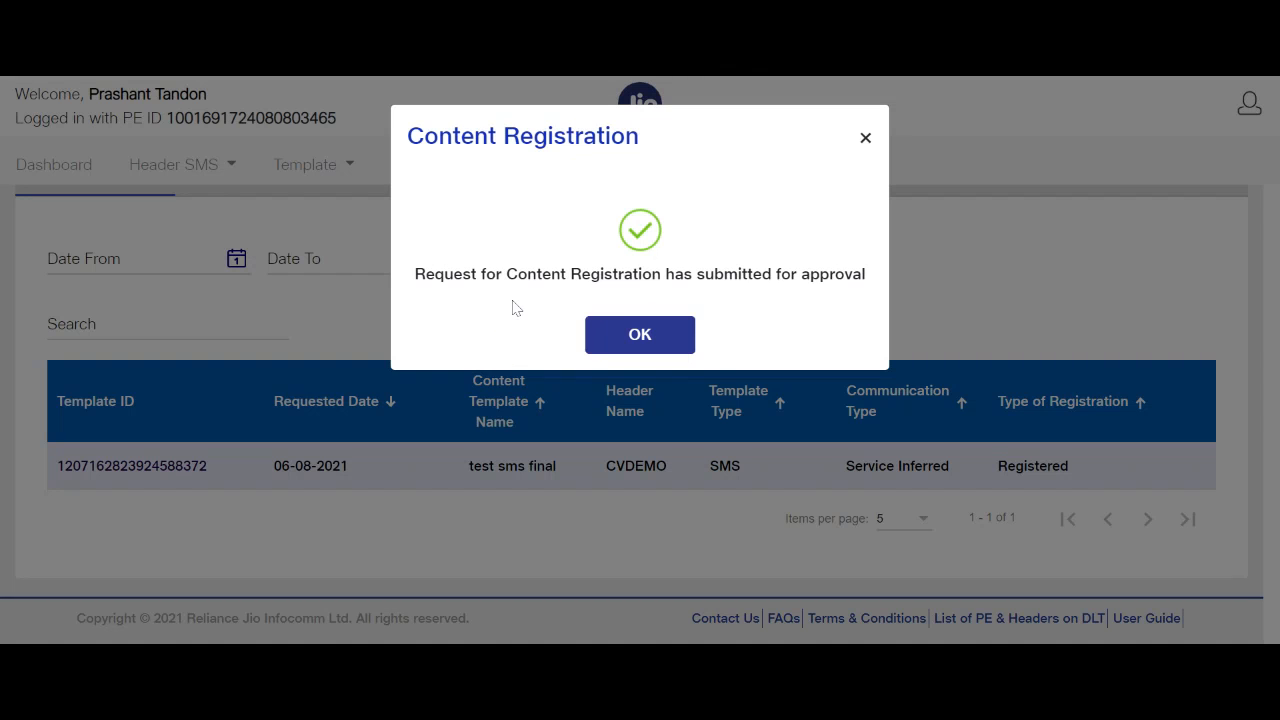
drag(506, 274, 692, 274)
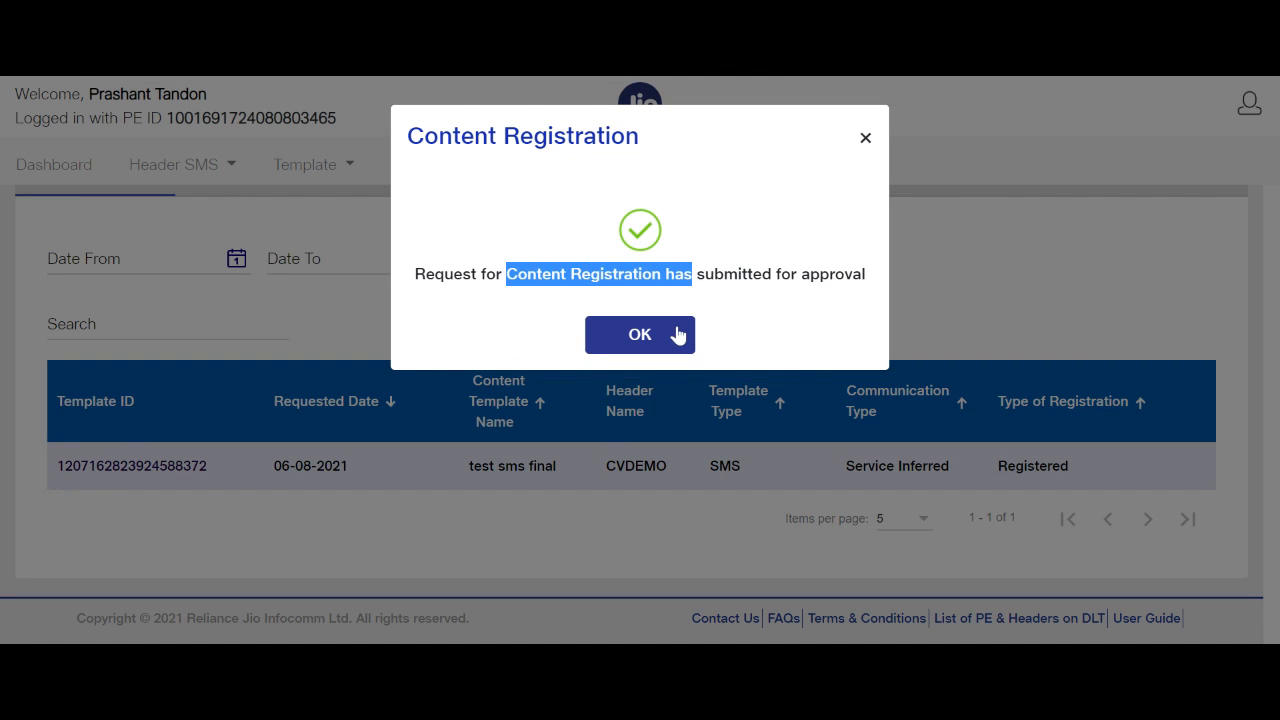
click(677, 334)
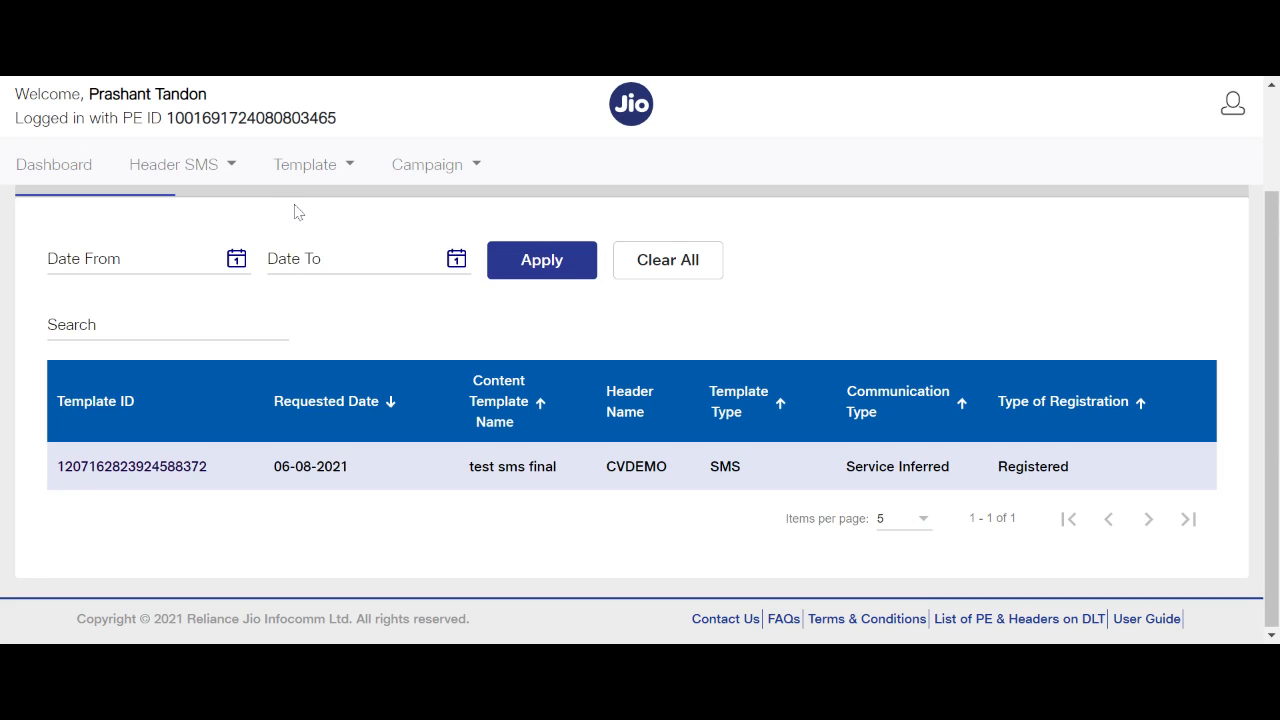
click(268, 182)
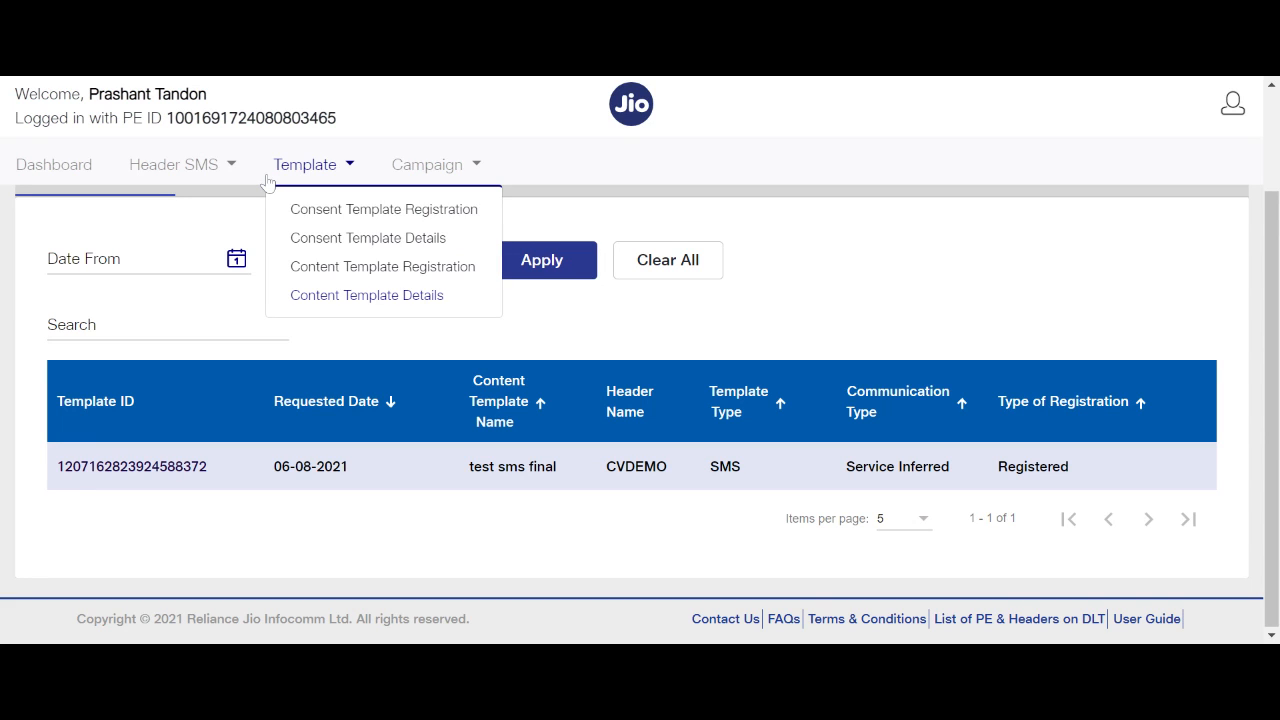
Open the Registered content templates and view the 'notify user' template summary with header ESTORE.
click(368, 297)
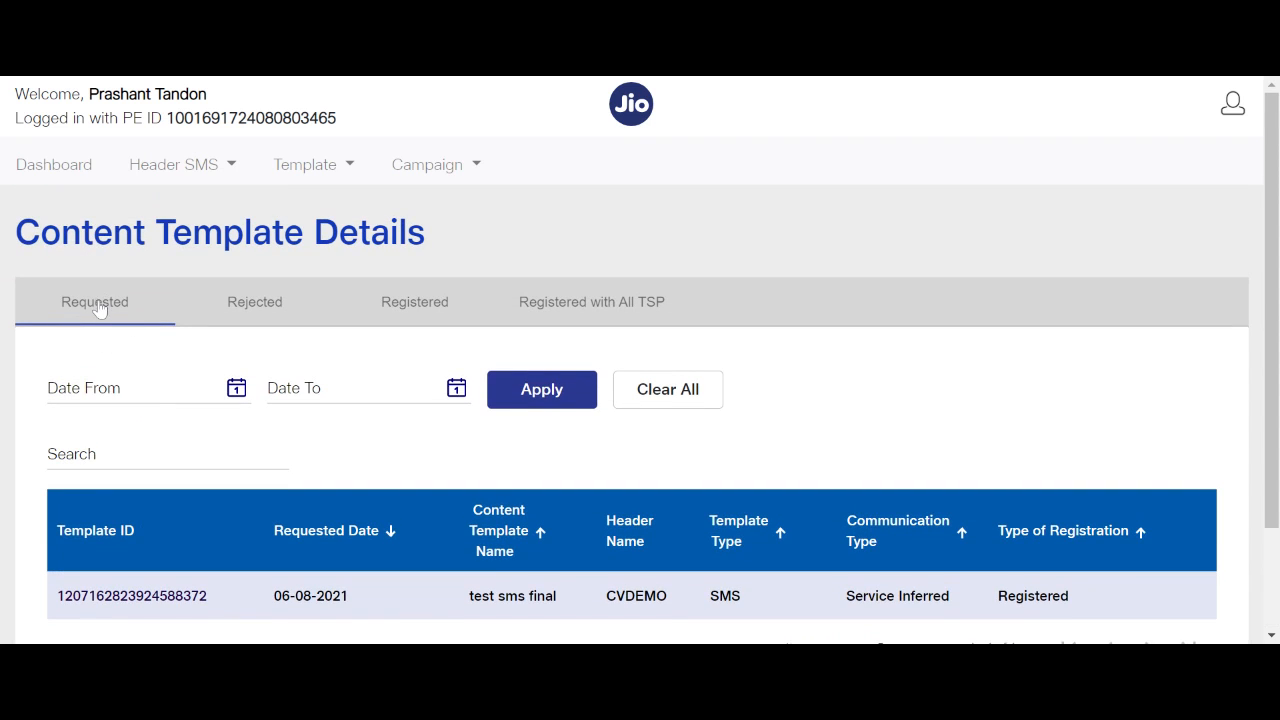
scroll(200, 430, down, 1)
scroll(345, 330, up, 1)
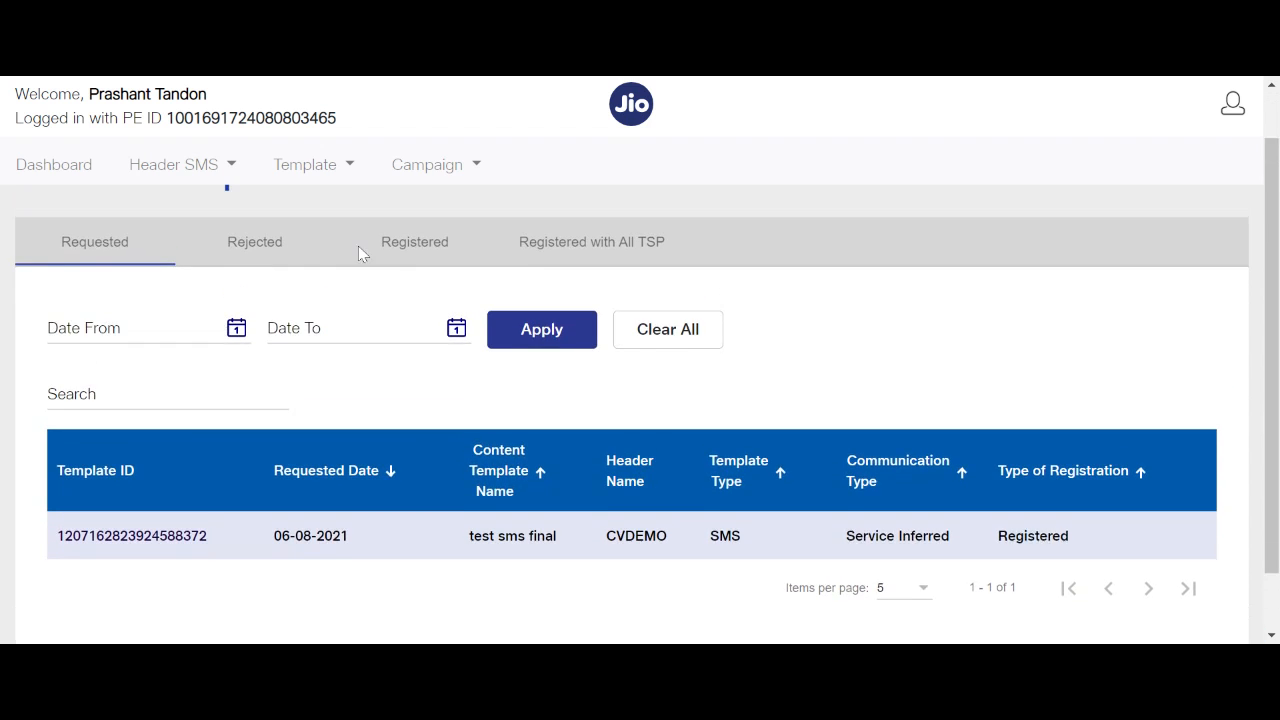
click(436, 304)
scroll(294, 429, down, 1)
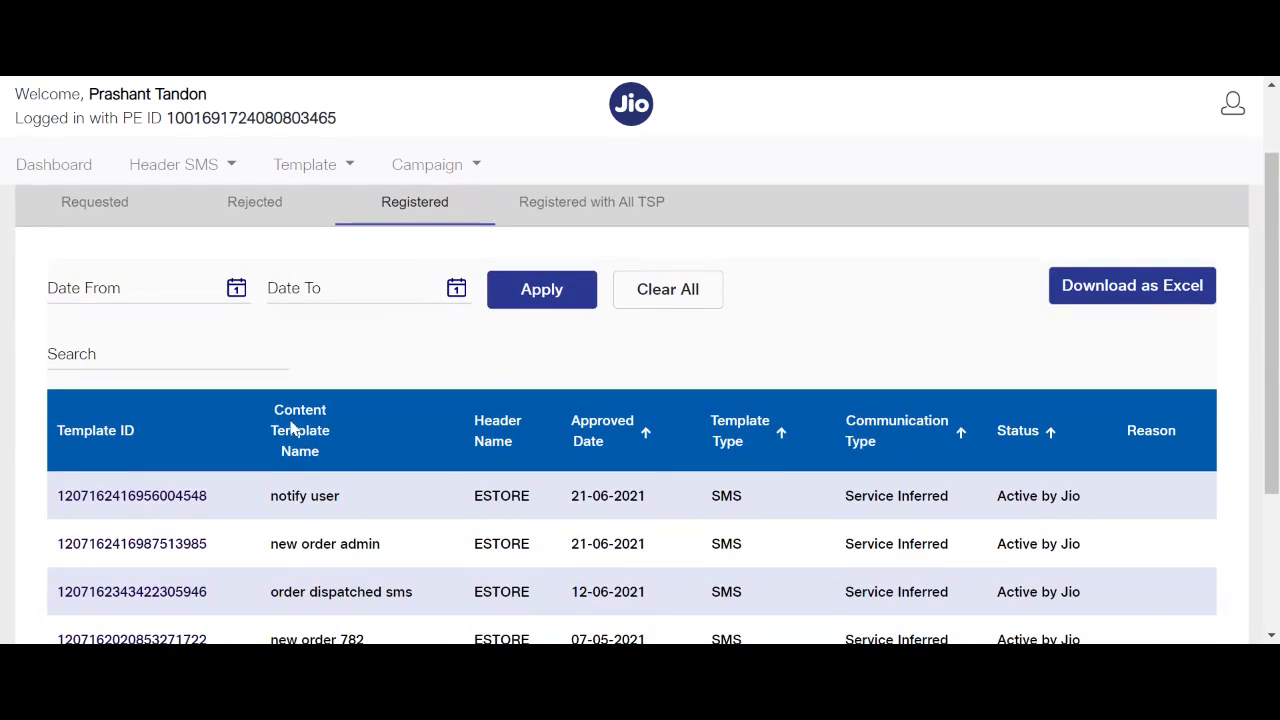
click(100, 505)
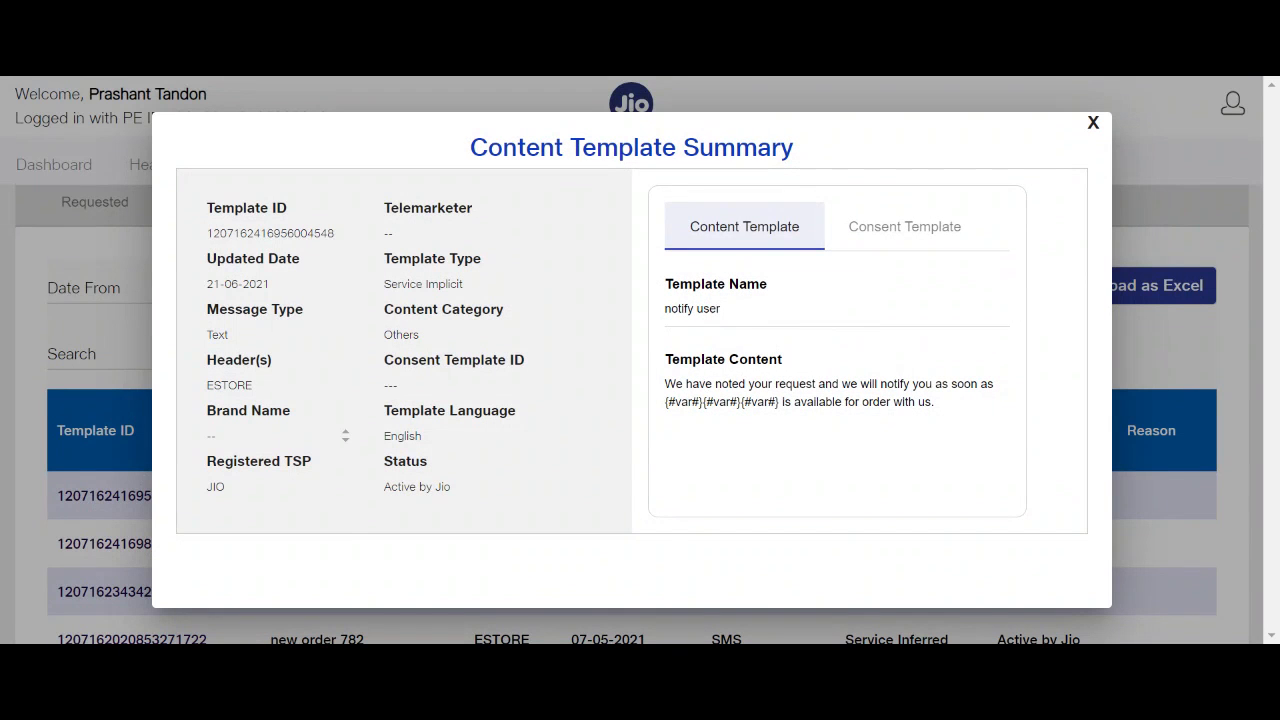
drag(665, 385, 901, 437)
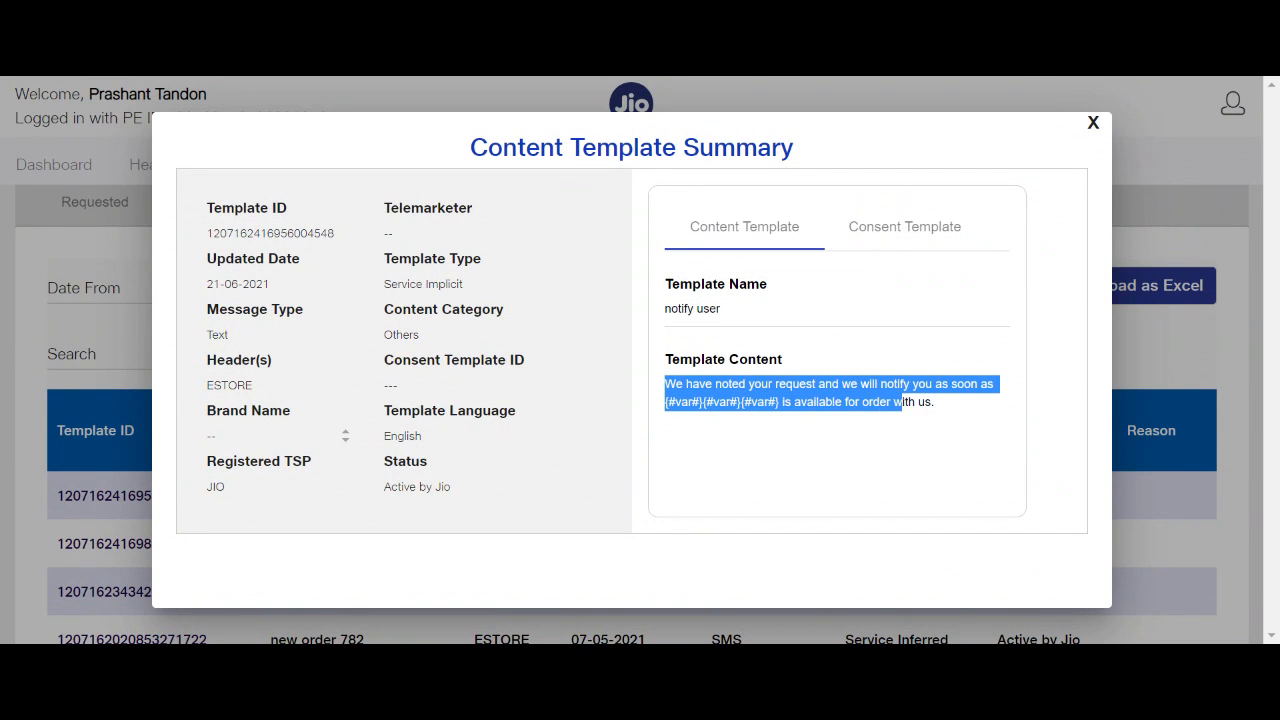
double_click(290, 234)
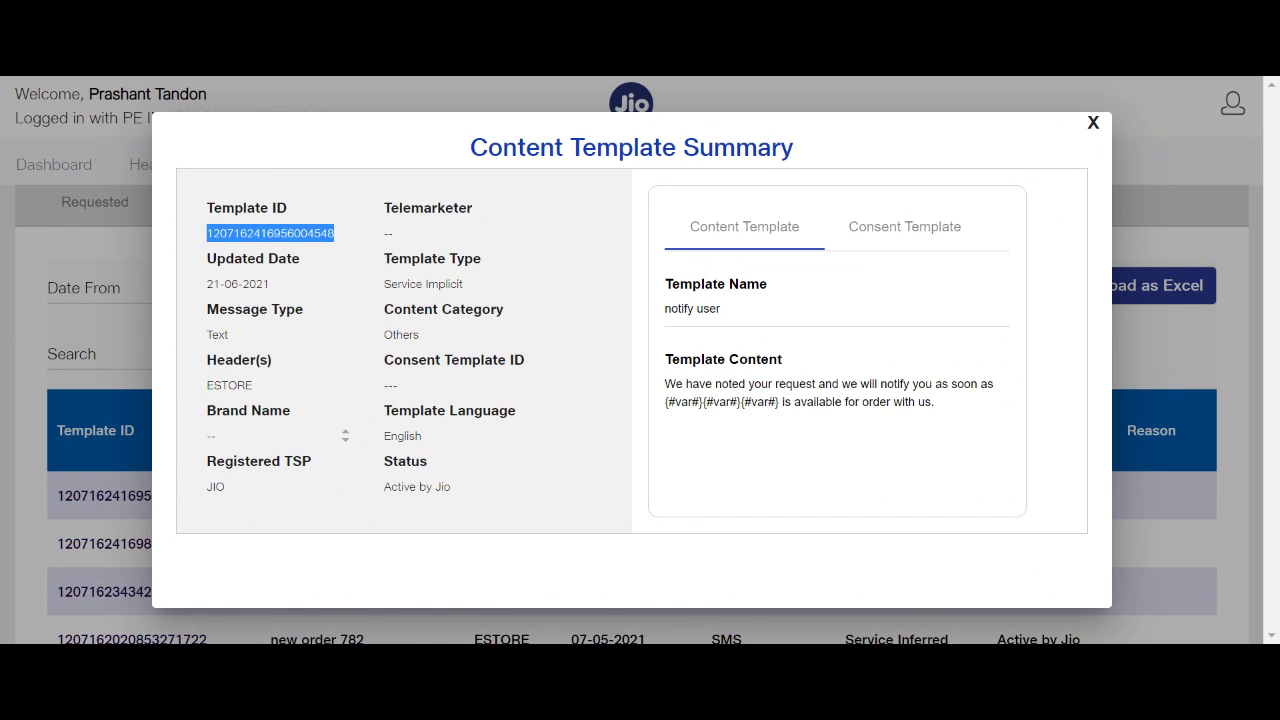